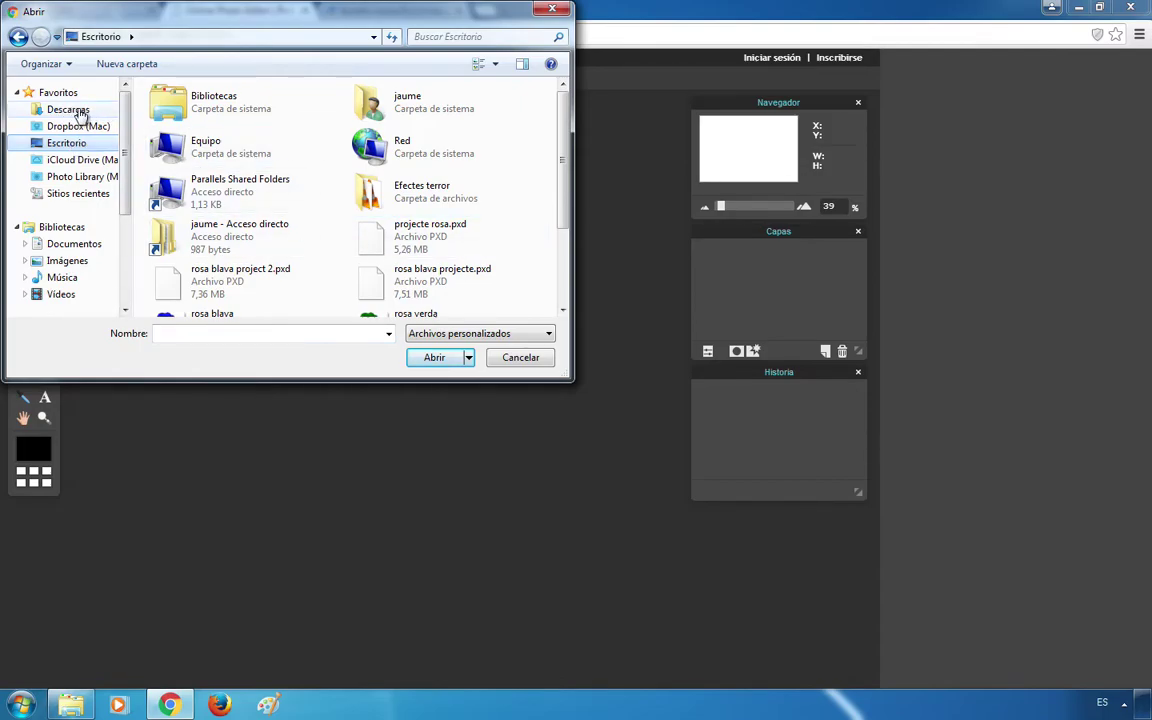
- Open the layered project file projecte rosa.pxd from the Escritorio folder
left_click_drag(563, 190, 548, 239)
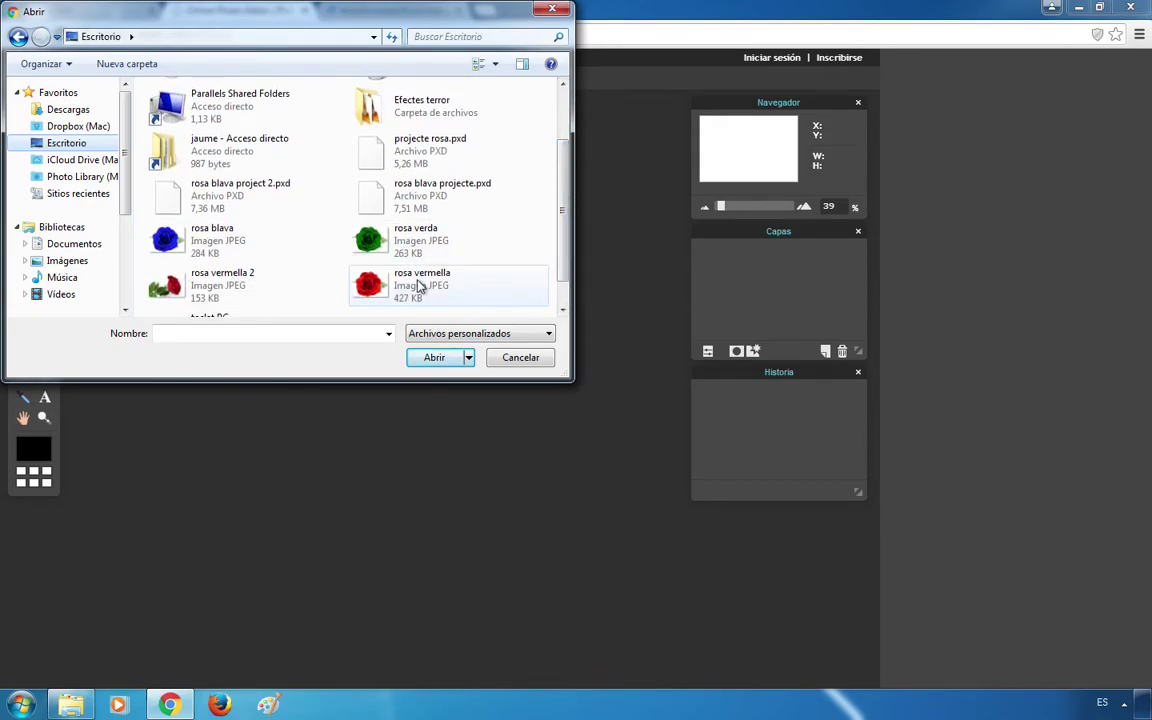
left_click_drag(561, 249, 560, 207)
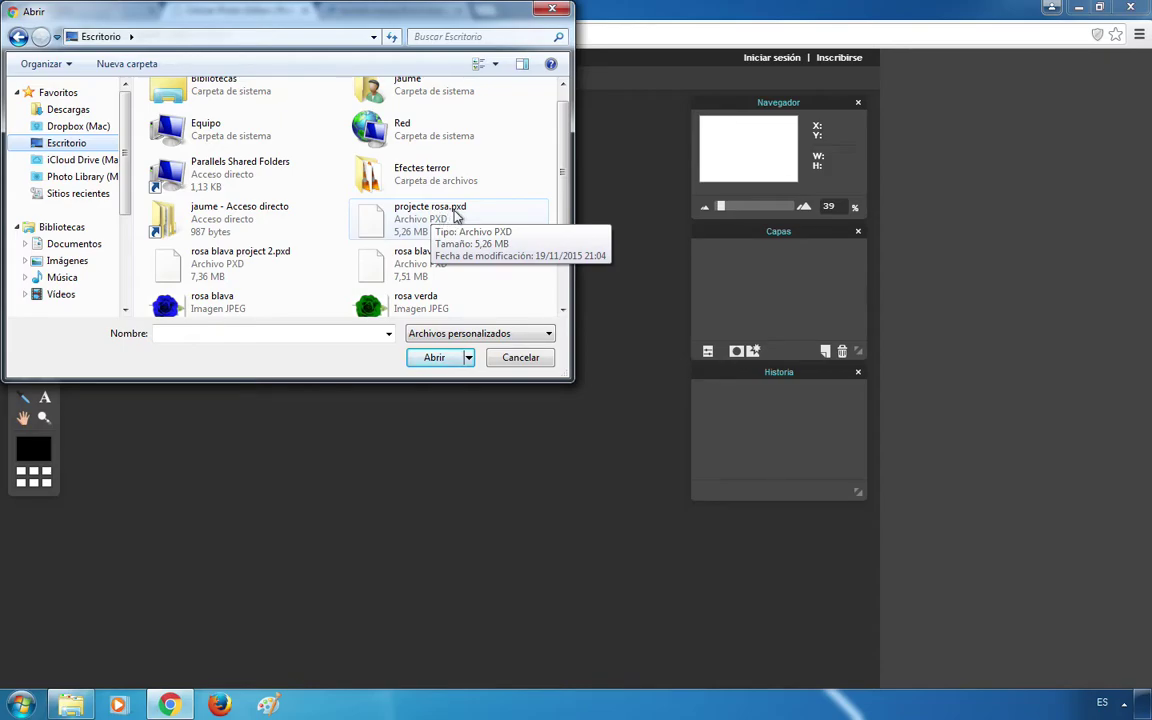
left_click(372, 216)
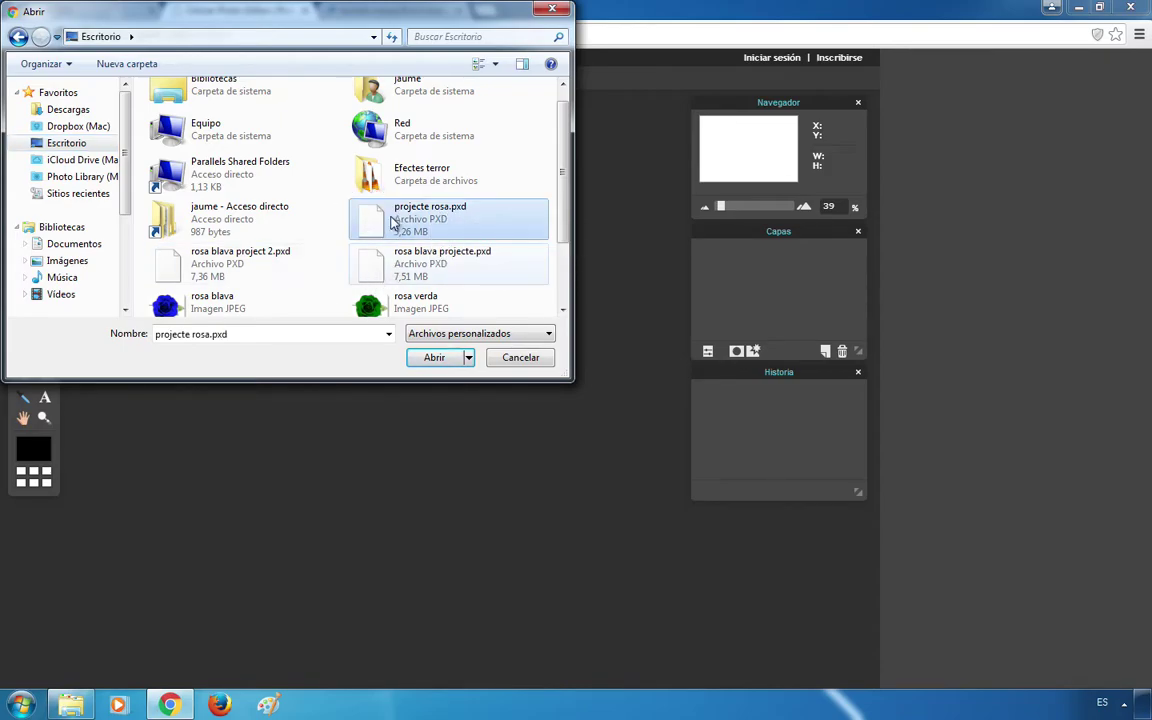
left_click(435, 358)
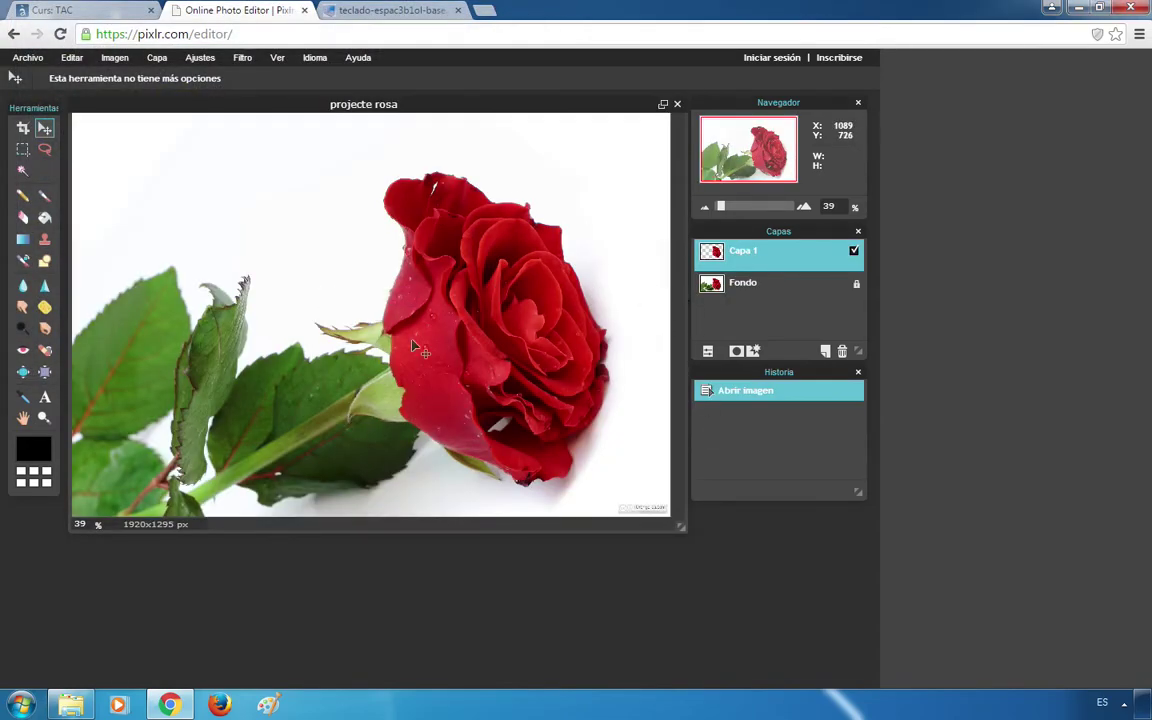
left_click(756, 284)
left_click(765, 258)
left_click(753, 286)
left_click(754, 254)
left_click(756, 286)
left_click(764, 256)
right_click(781, 257)
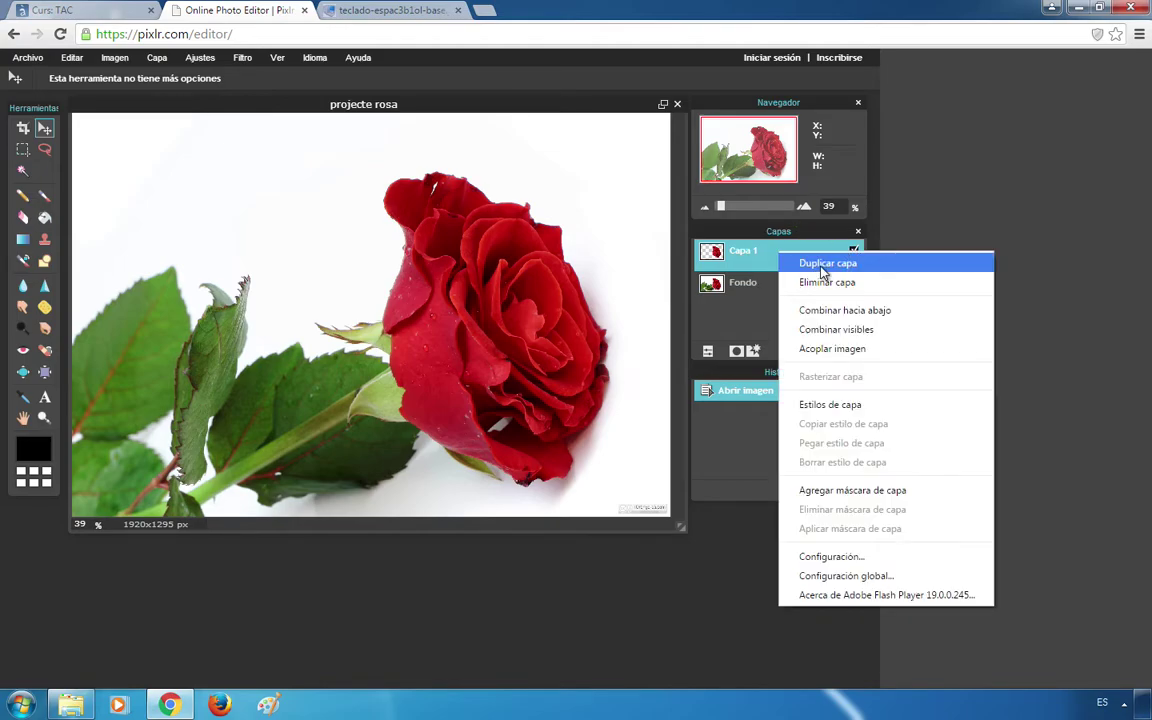
left_click(821, 267)
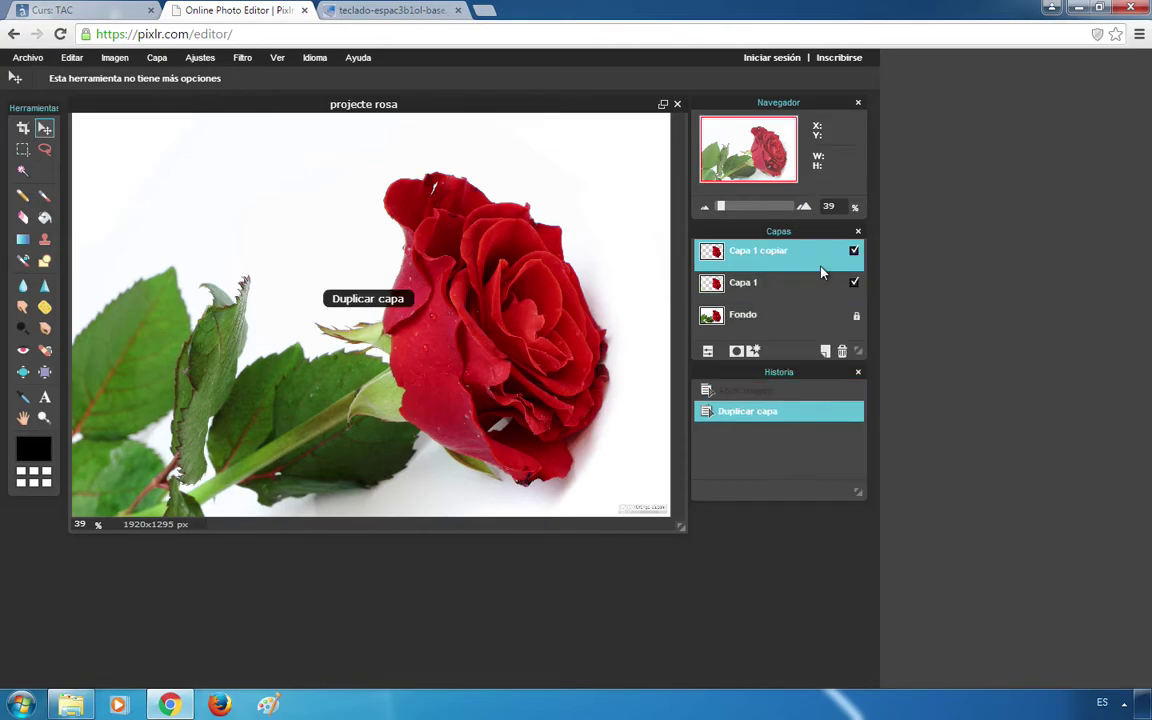
left_click(825, 352)
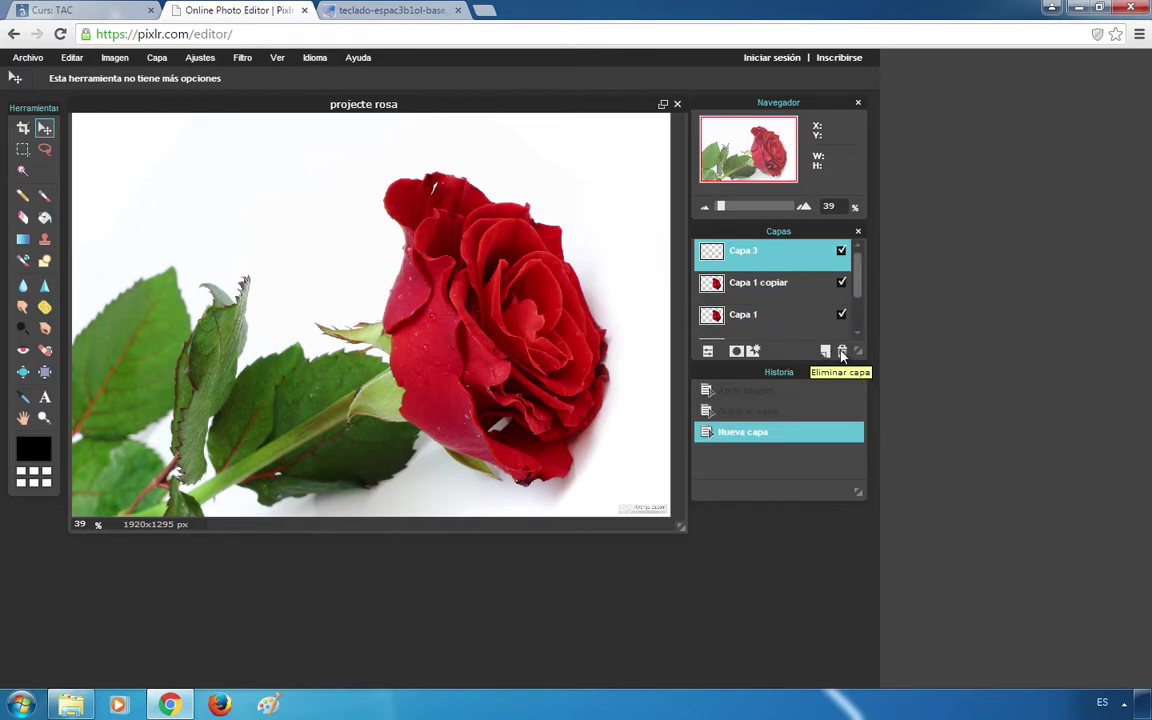
left_click(842, 353)
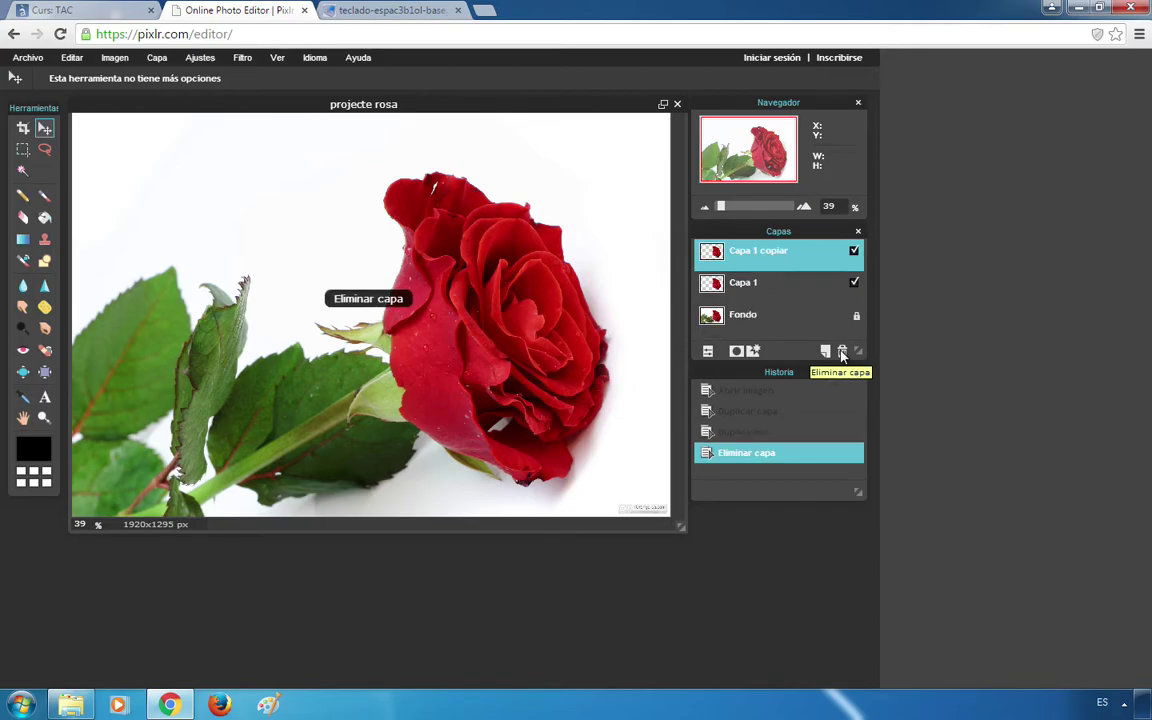
left_click(752, 391)
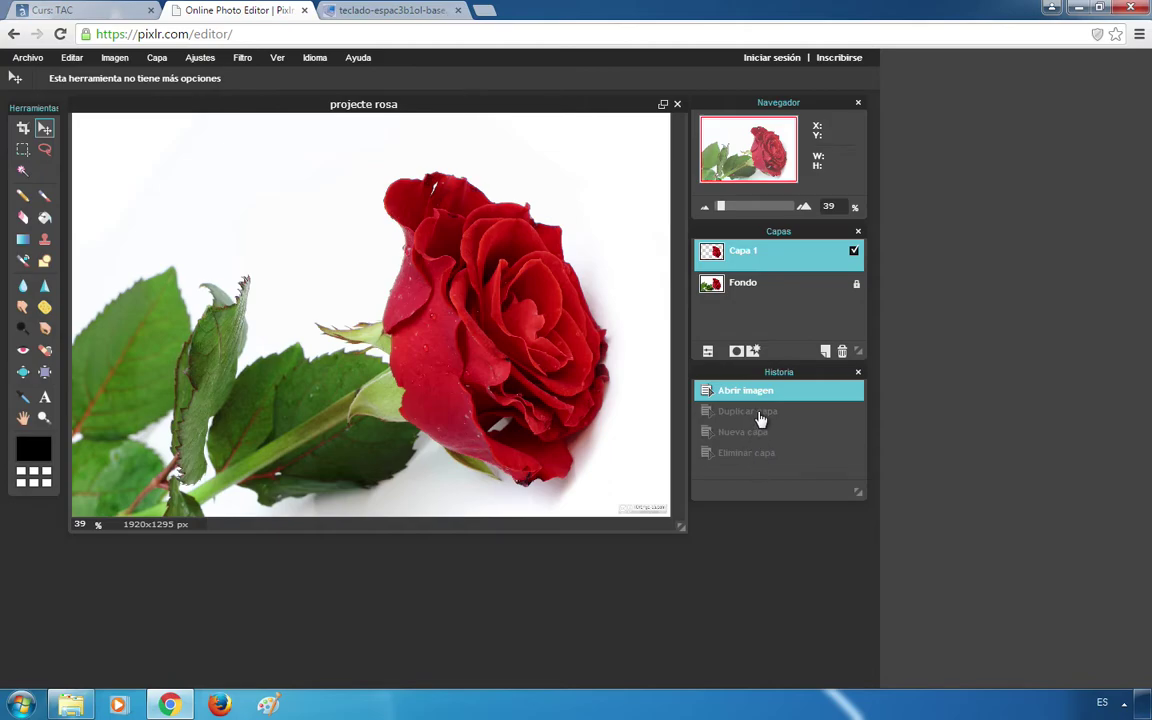
- Duplicate the Capa 1 layer and check the visibility of both copies, leaving them shown
left_click(787, 256)
right_click(787, 256)
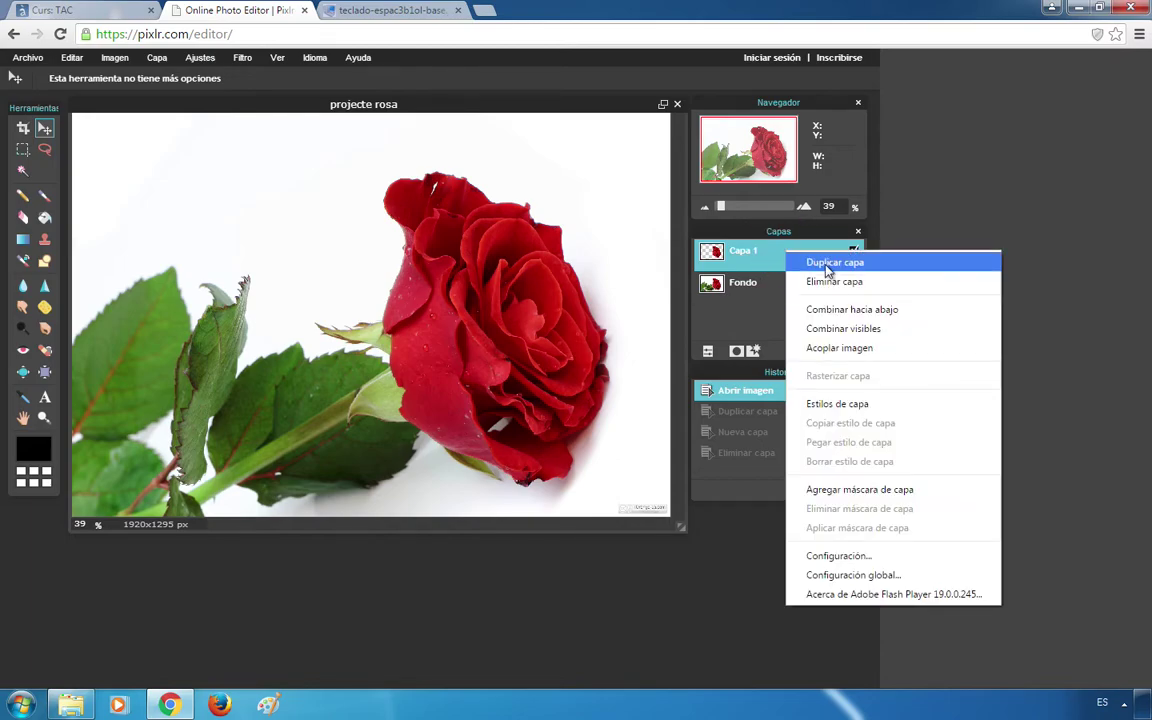
left_click(818, 257)
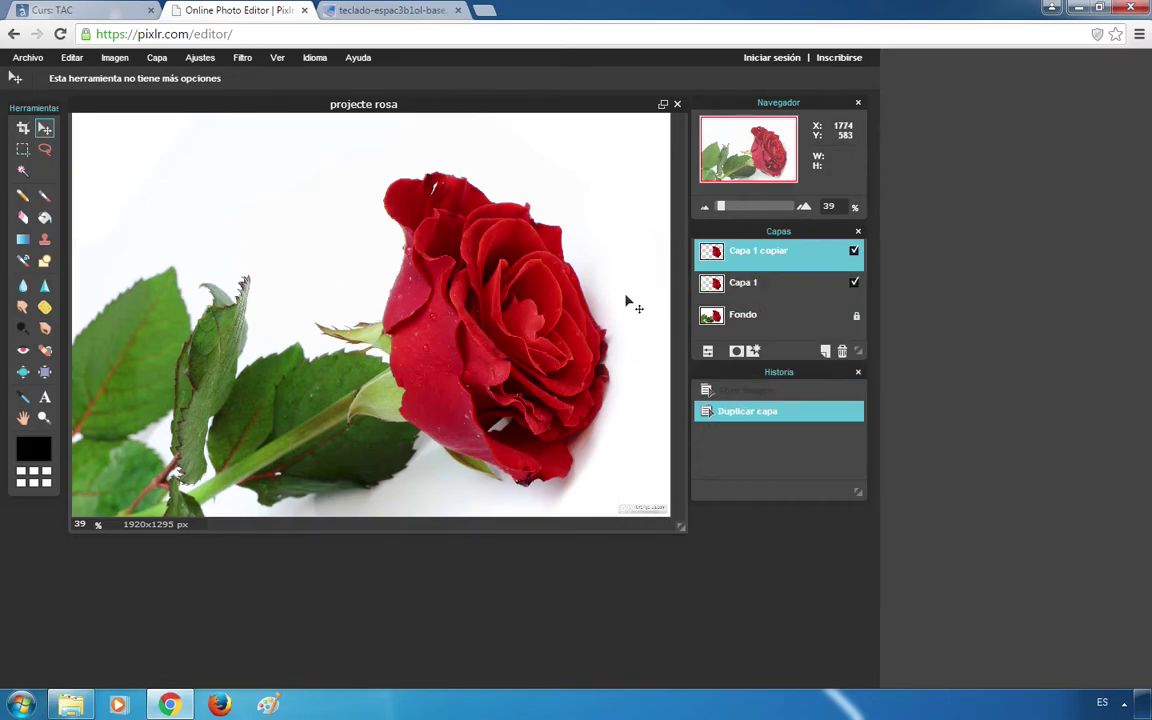
left_click(855, 252)
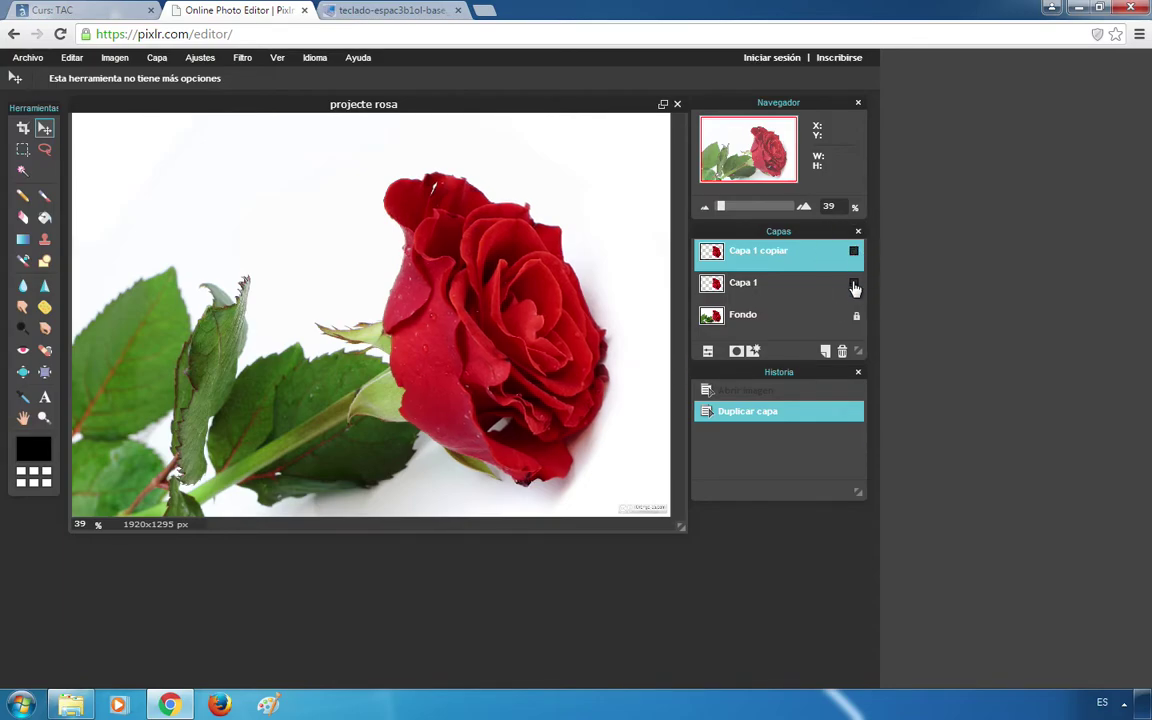
left_click(854, 251)
left_click(855, 282)
- Hide Capa 1 copiar and recolour Capa 1 green using Tono y Saturación with hue 122, saturation 66 and luminosity about 5
left_click(772, 290)
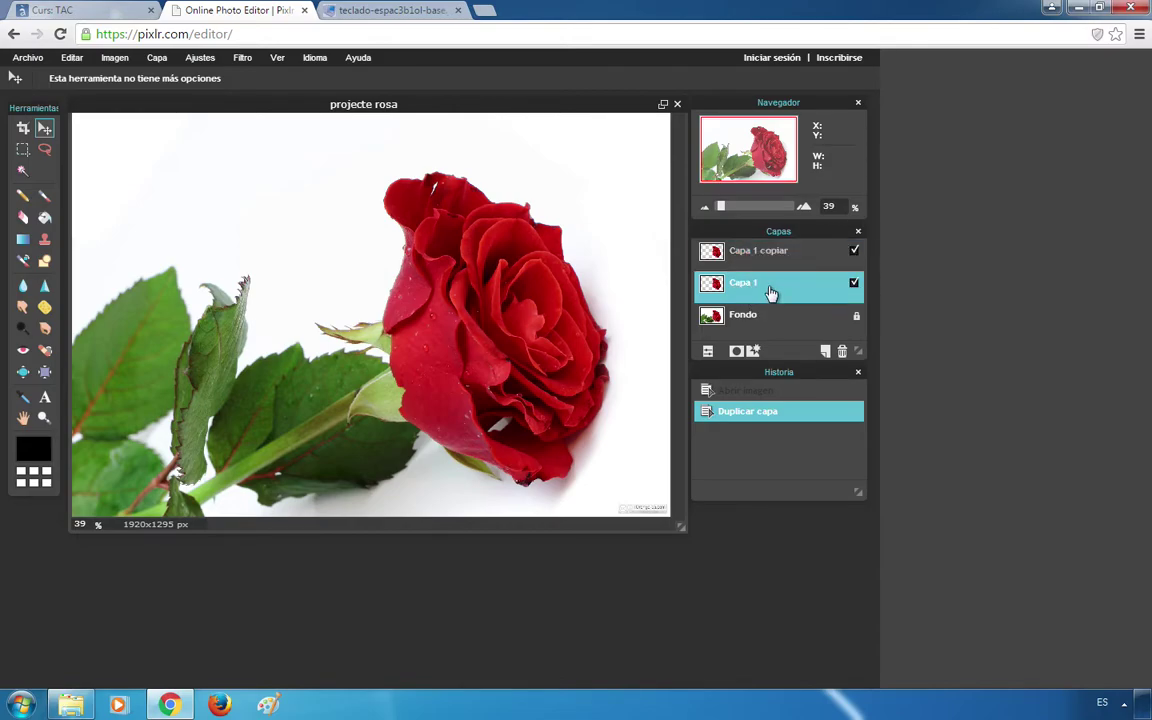
left_click(855, 252)
left_click(206, 59)
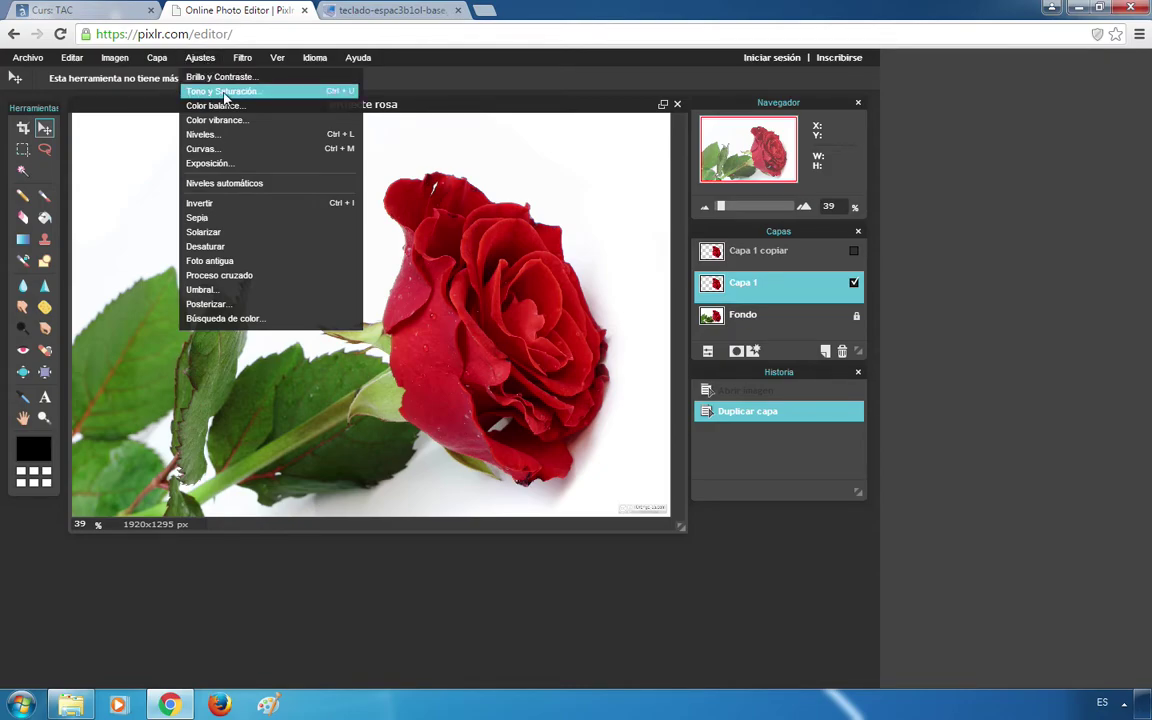
left_click(224, 93)
left_click_drag(442, 279, 235, 230)
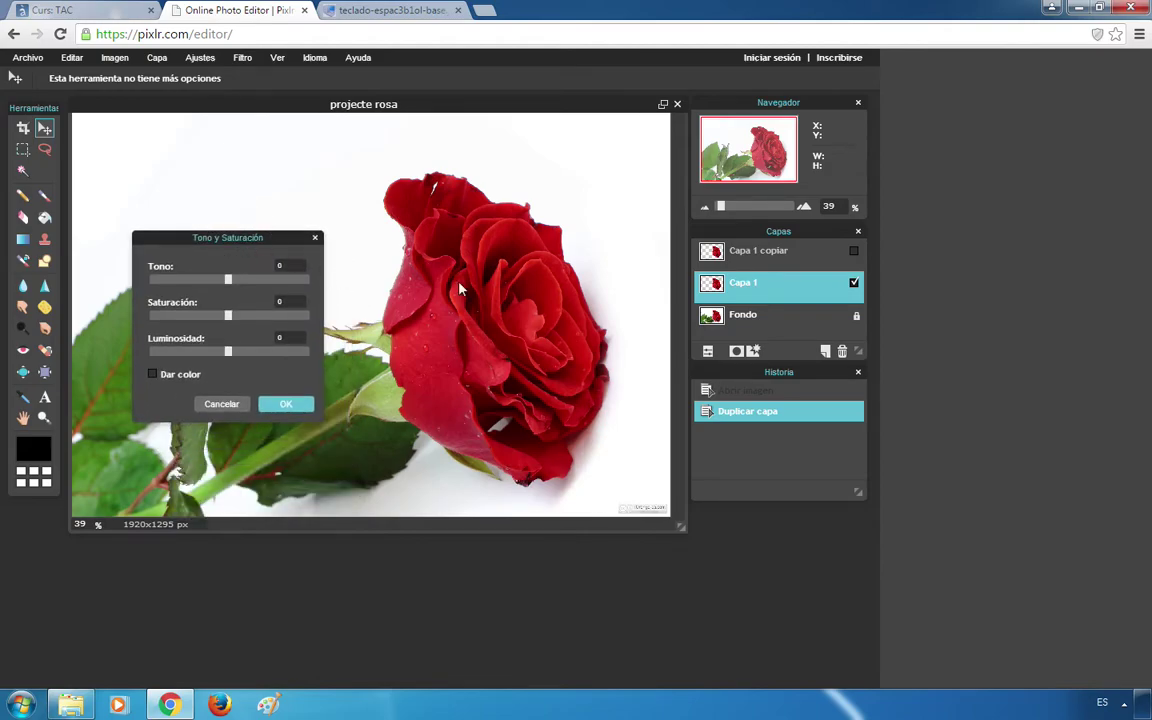
left_click_drag(230, 279, 282, 322)
mouse_move(228, 355)
left_mouse_down()
mouse_move(160, 356)
mouse_move(290, 354)
mouse_move(230, 358)
left_mouse_up()
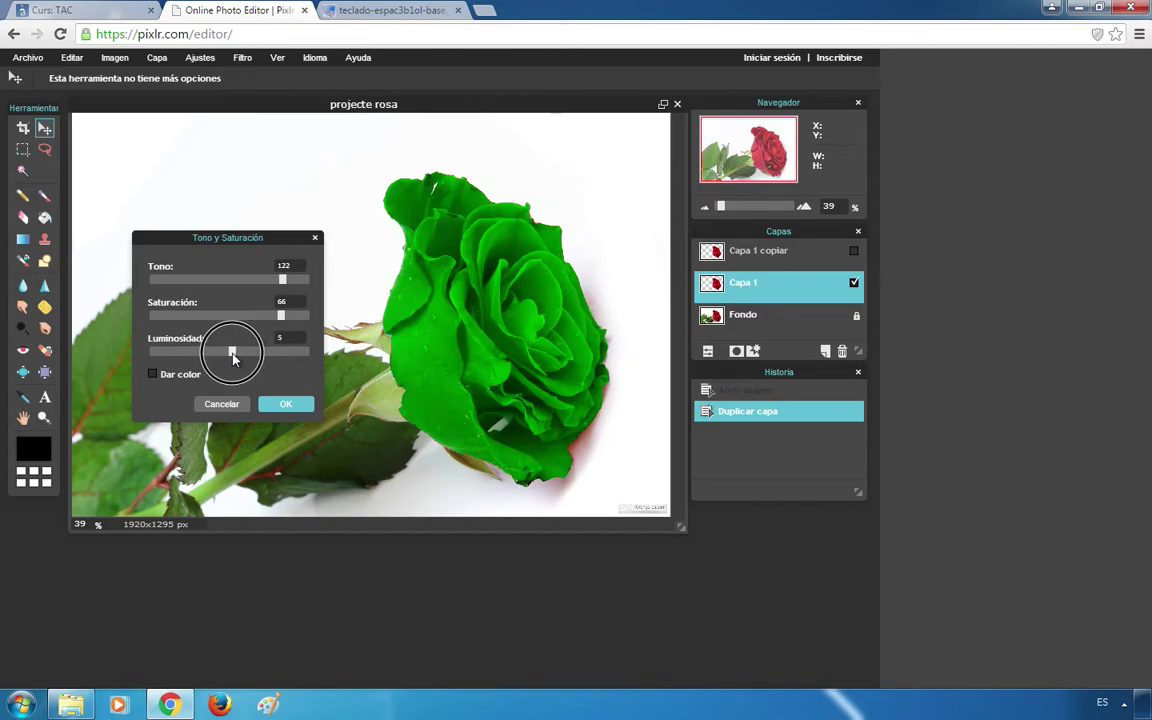
left_click(285, 405)
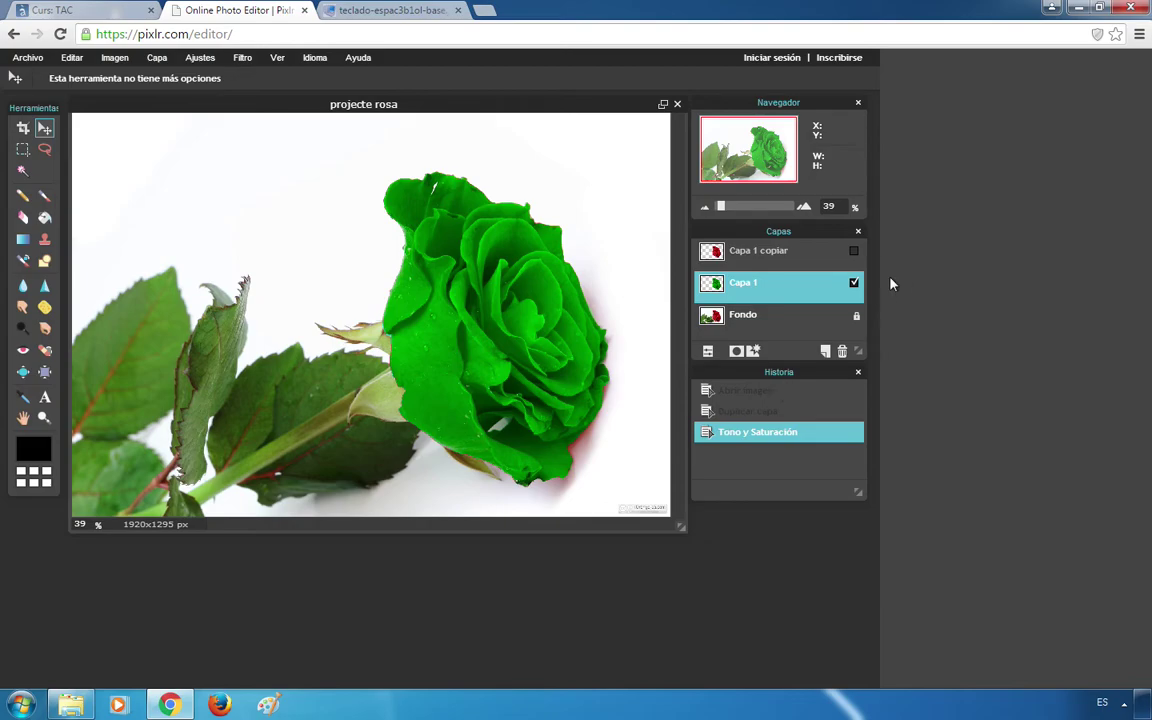
- Toggle the visibility of Capa 1 to compare the green rose with the original in Fondo
left_click(854, 285)
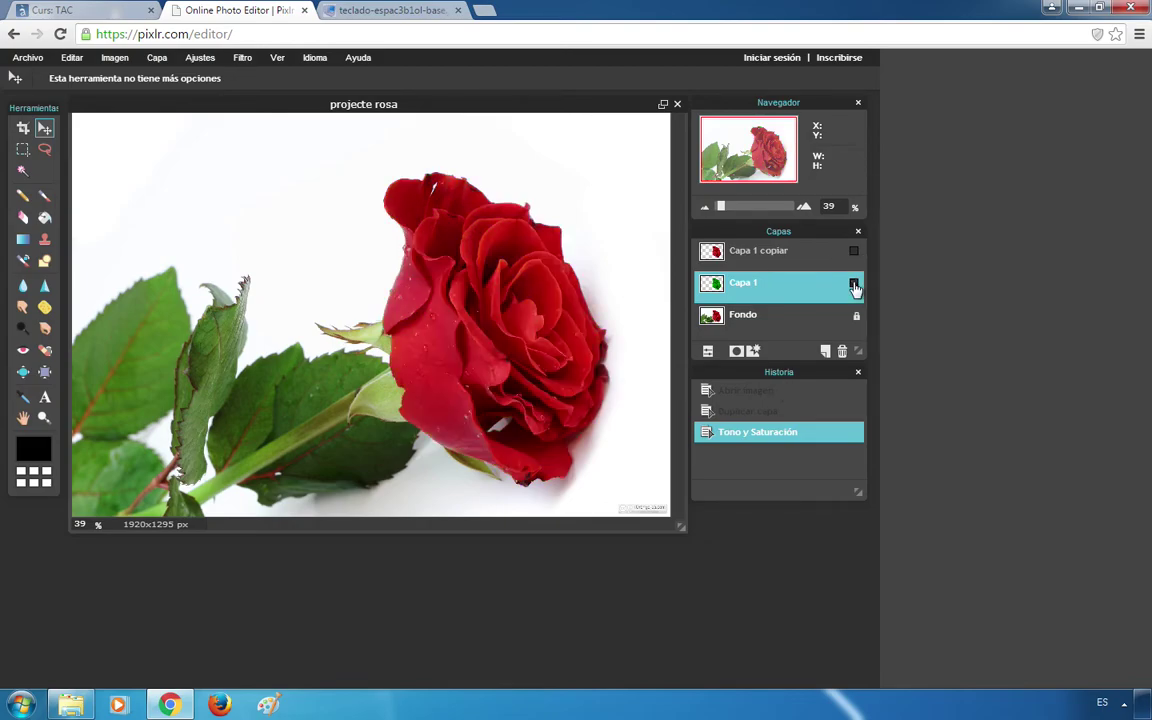
left_click(854, 285)
left_click(854, 285)
left_click(854, 285)
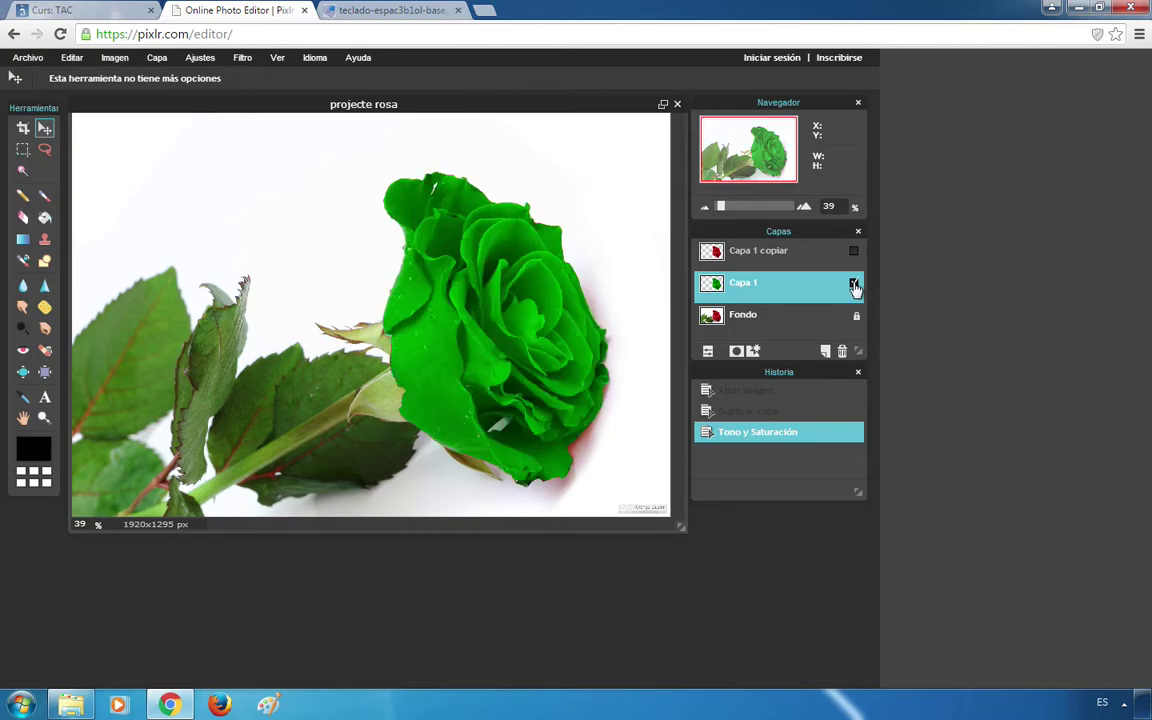
- Show Capa 1 copiar and recolour it blue using Tono y Saturación with hue -139, saturation 15 and luminosity 10
left_click(787, 256)
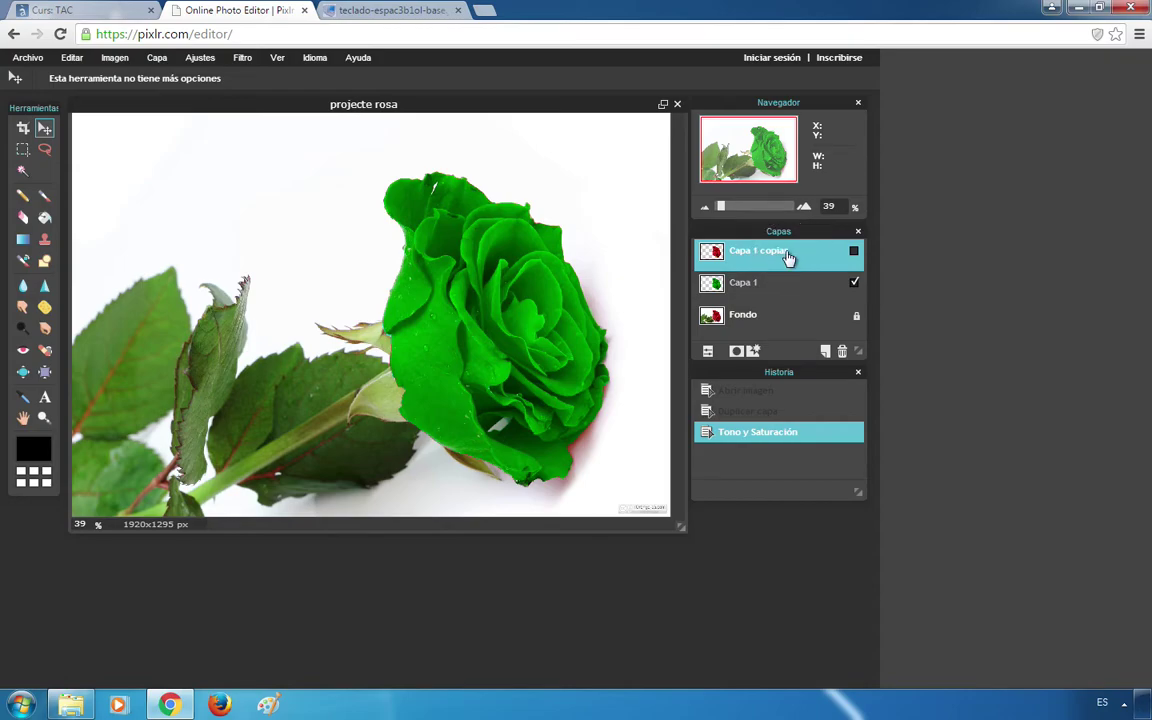
right_click(787, 256)
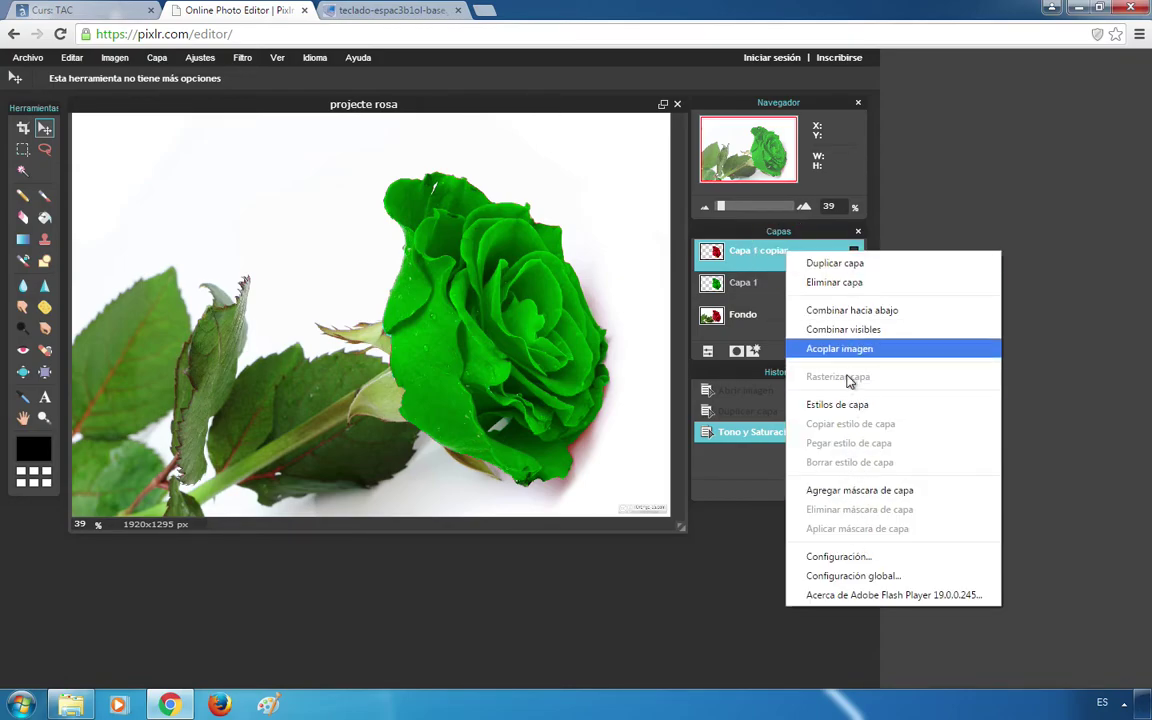
left_click(773, 260)
left_click(760, 253)
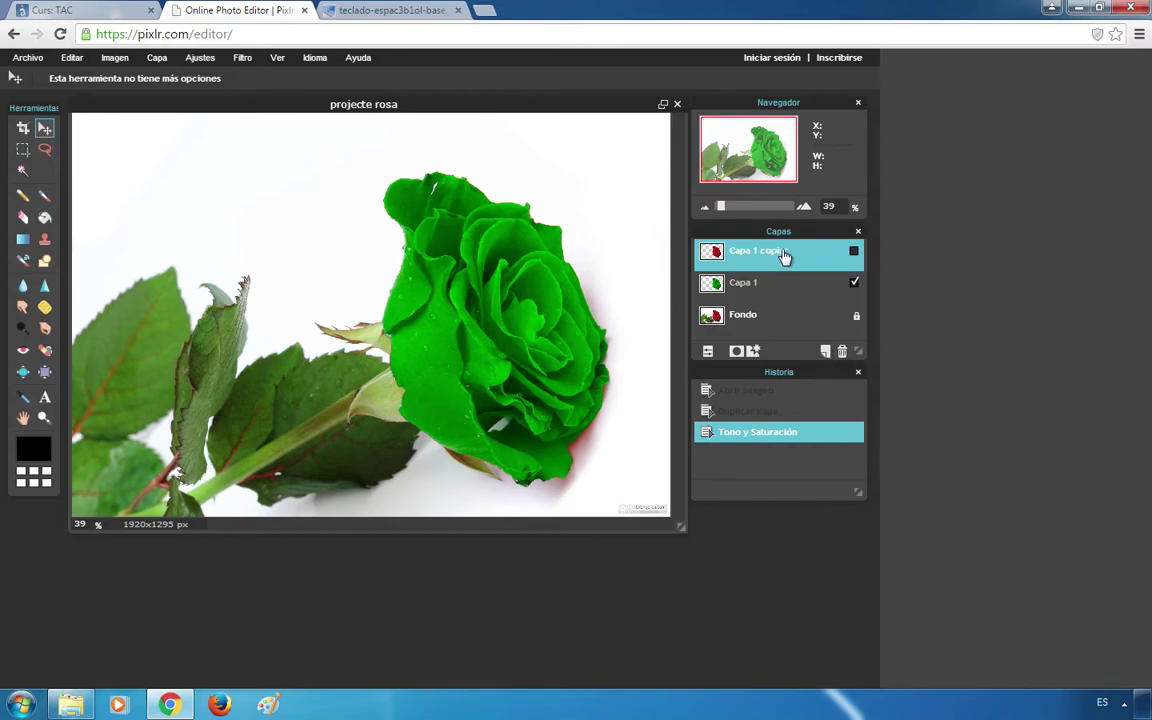
left_click(855, 253)
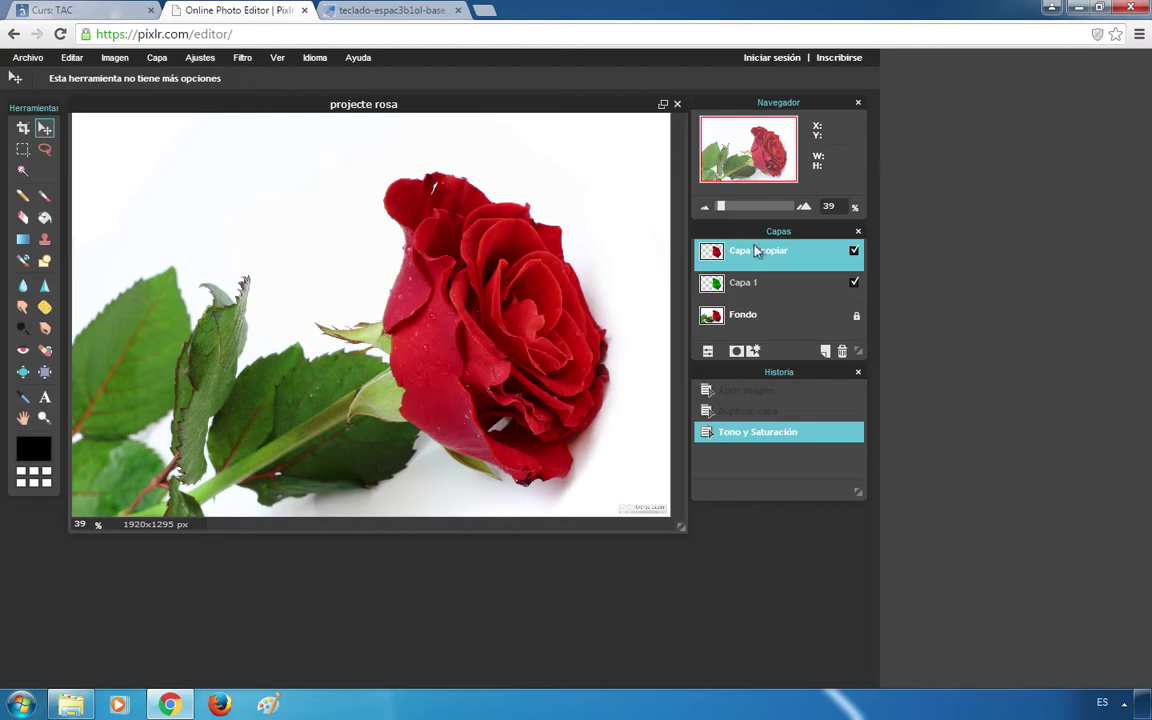
left_click(200, 57)
left_click(207, 92)
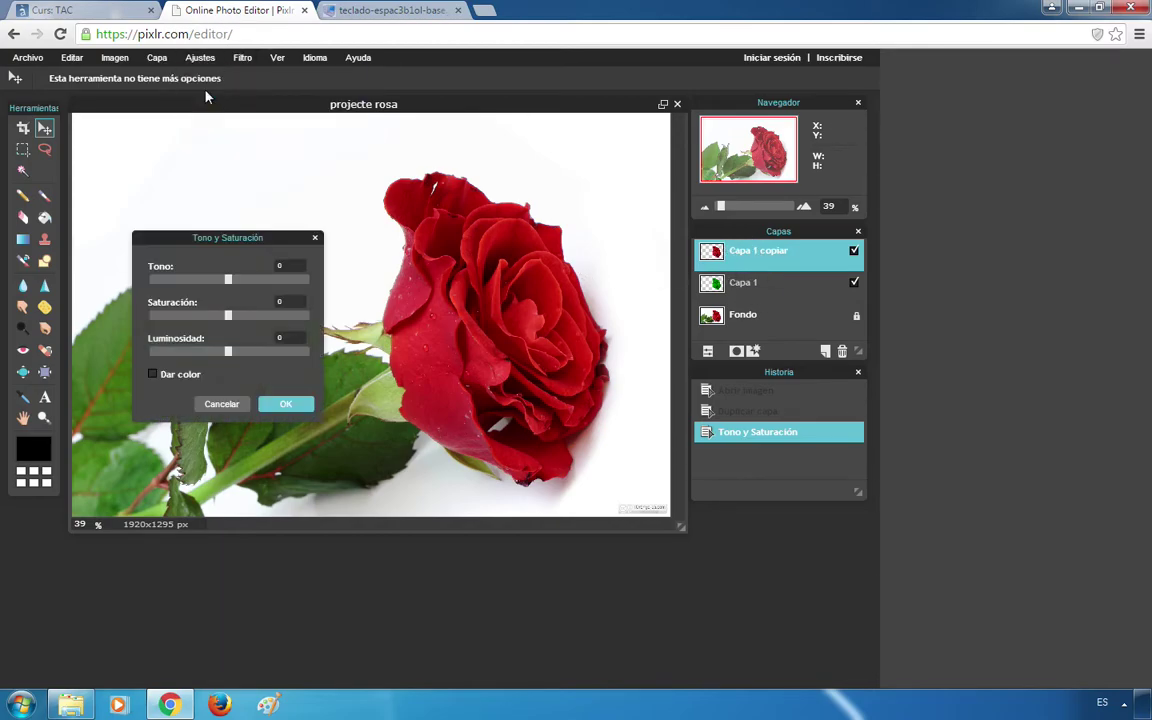
left_click_drag(229, 280, 167, 287)
left_click_drag(238, 318, 240, 316)
left_click_drag(230, 360, 240, 360)
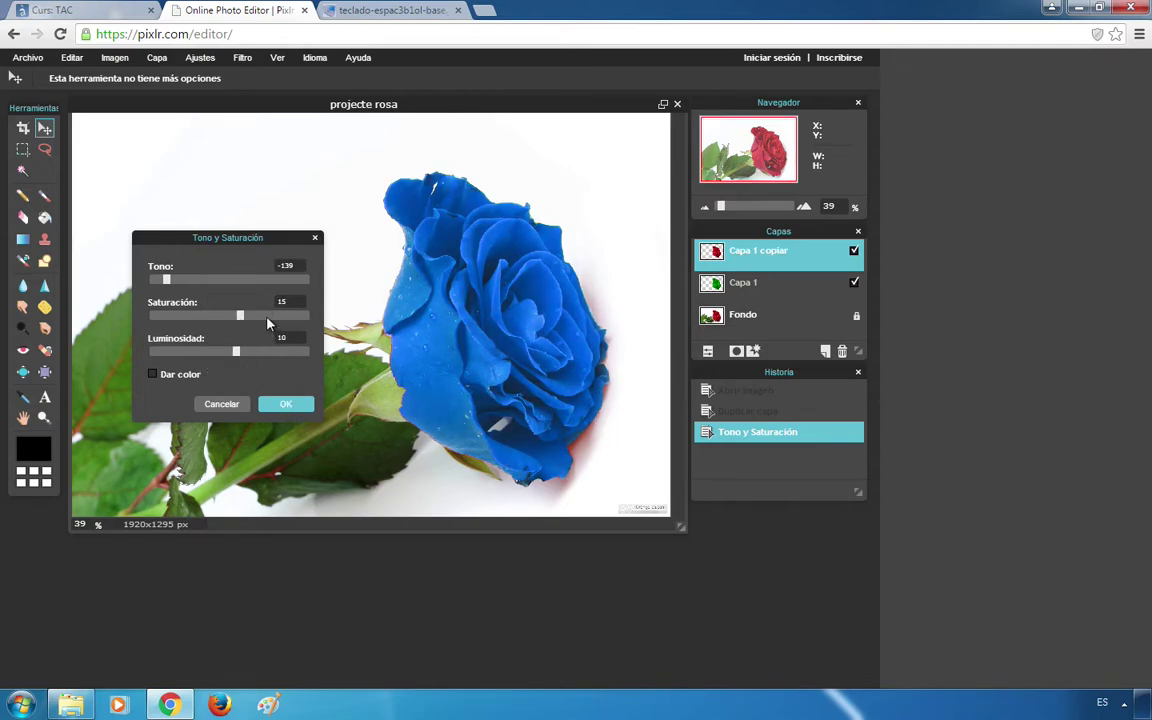
left_click(287, 405)
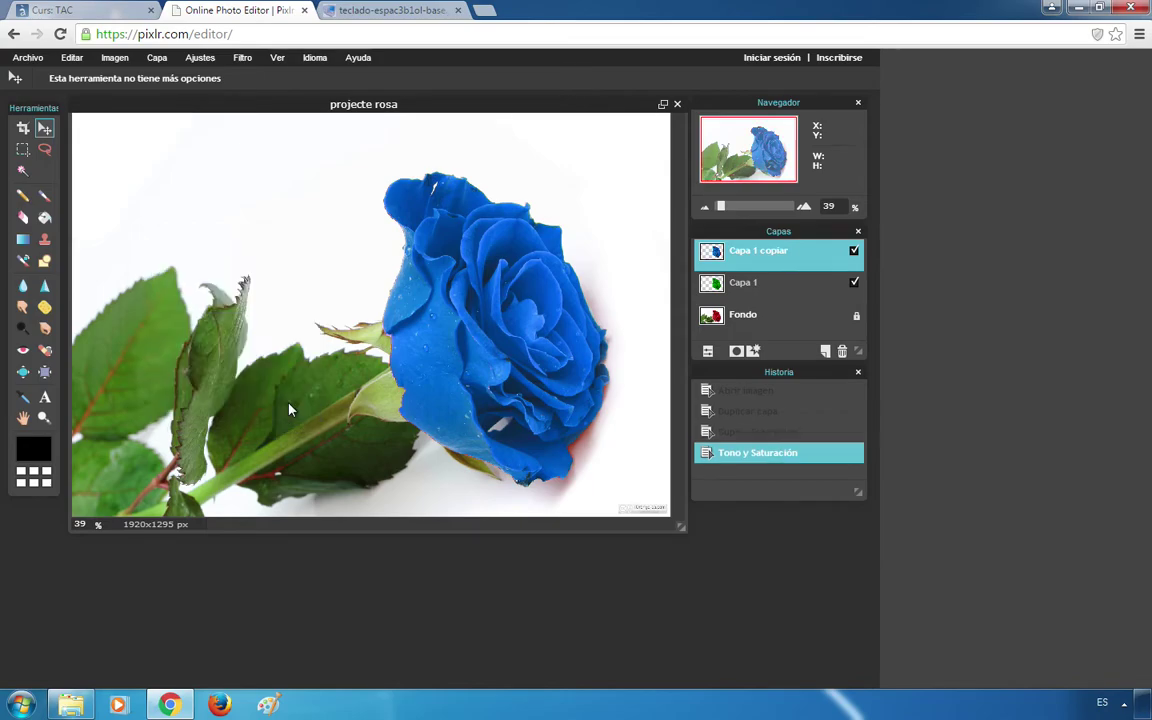
- Toggle the visibility of Capa 1 copiar and Capa 1 to compare the red, green and blue versions of the rose
left_click(855, 252)
left_click(855, 284)
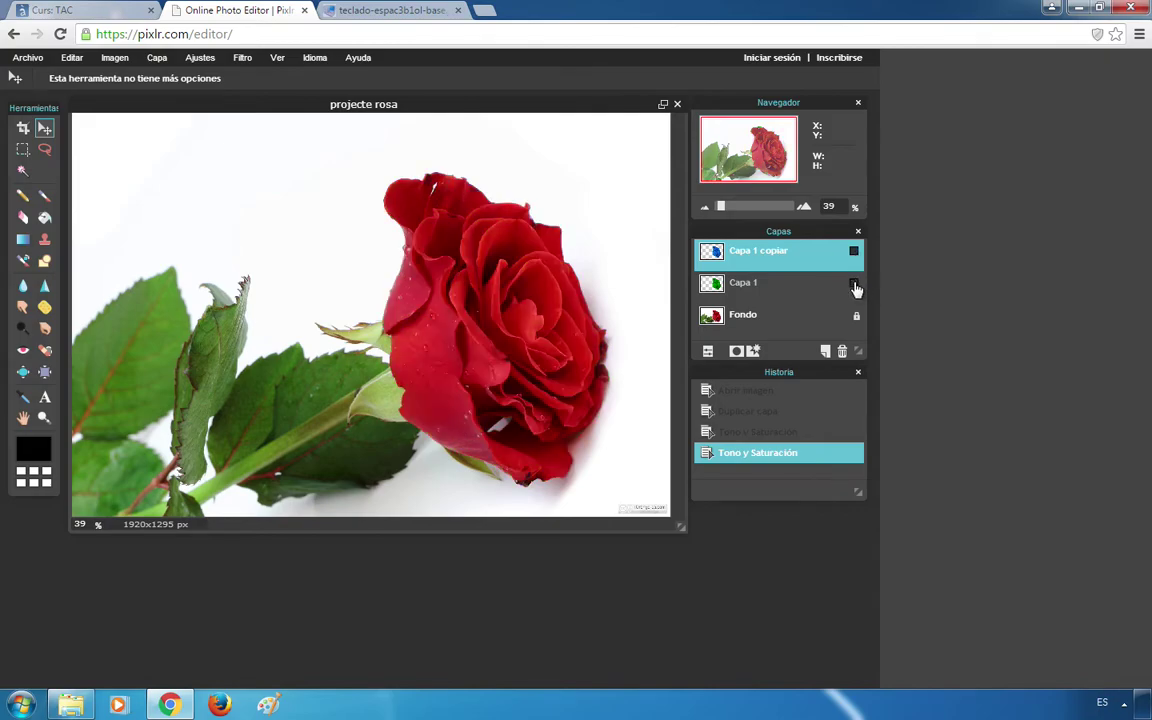
left_click(855, 284)
left_click(855, 251)
left_click(855, 285)
left_click(855, 251)
left_click(855, 284)
left_click(855, 252)
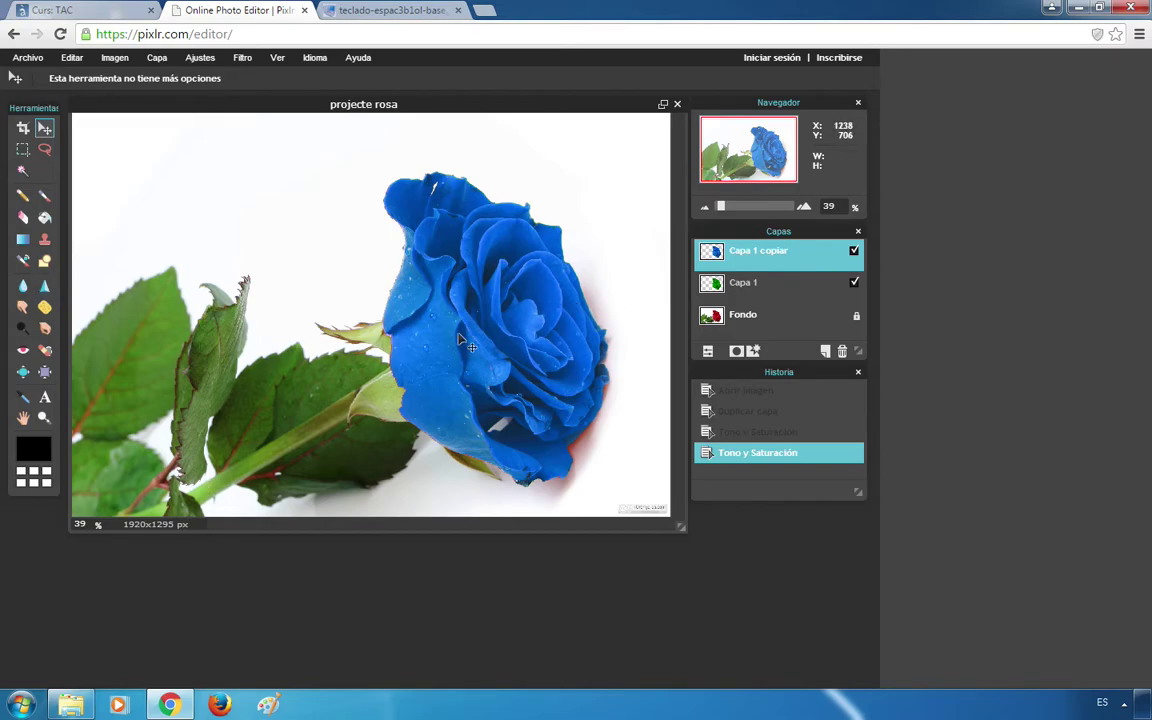
- Select Capa 1 and hide Capa 1 copiar to display the green rose
left_click(787, 320)
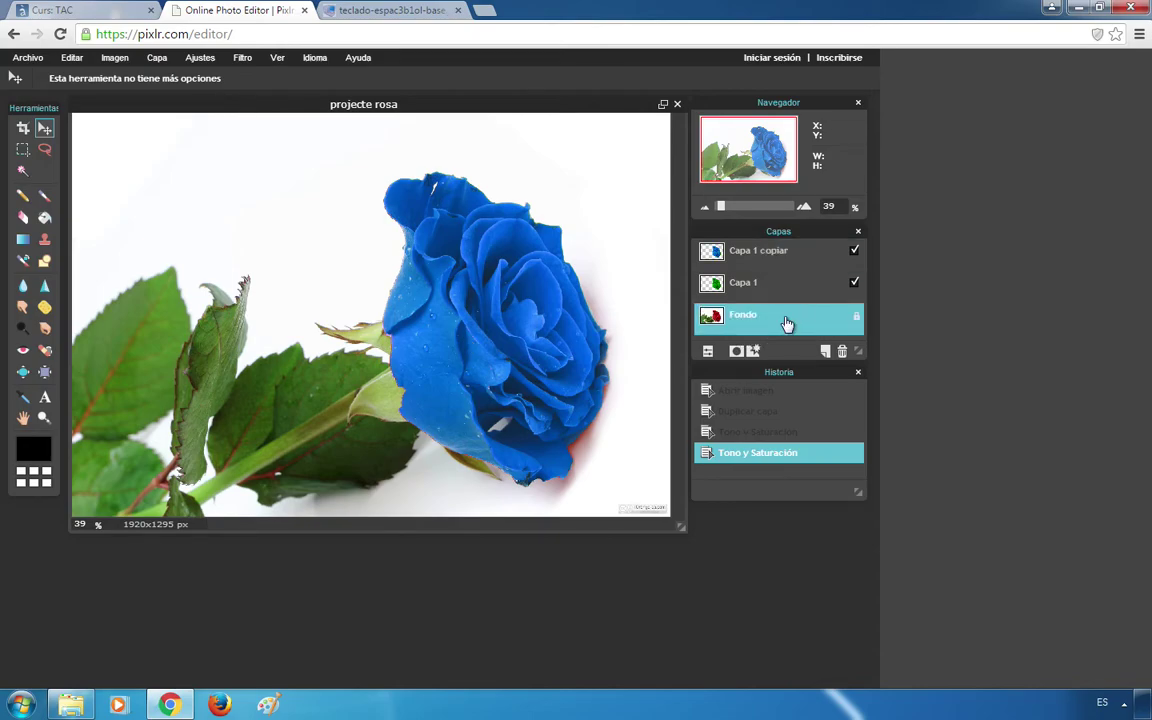
left_click(800, 289)
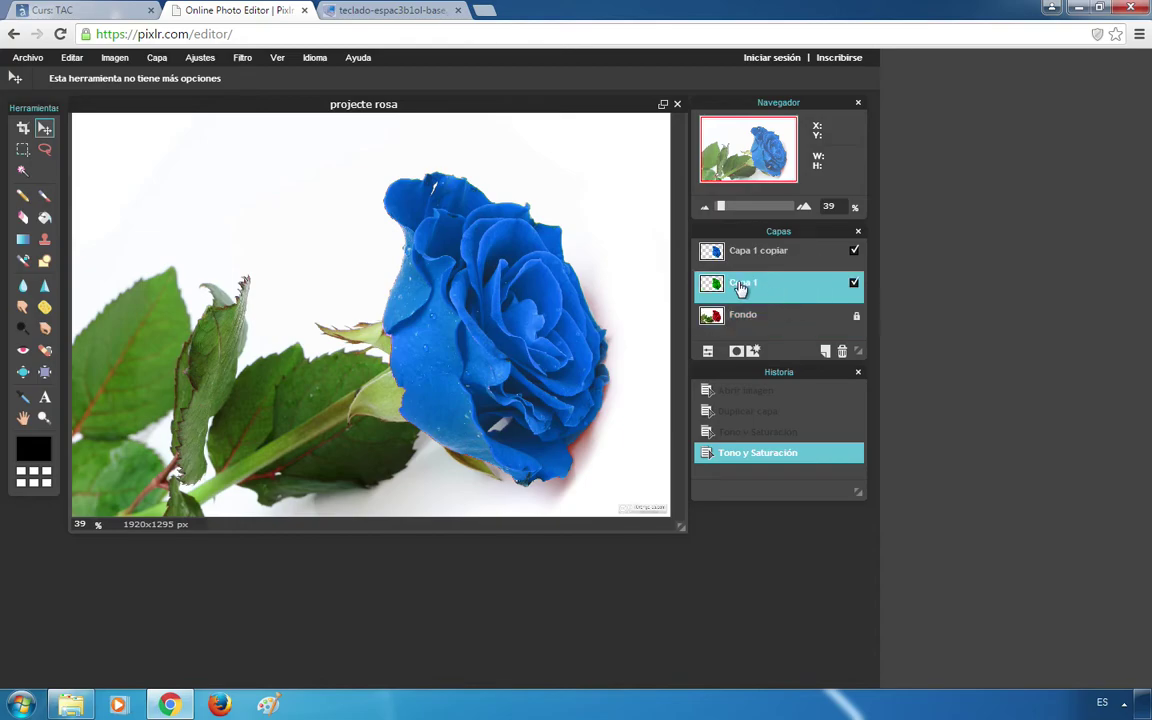
left_click(854, 252)
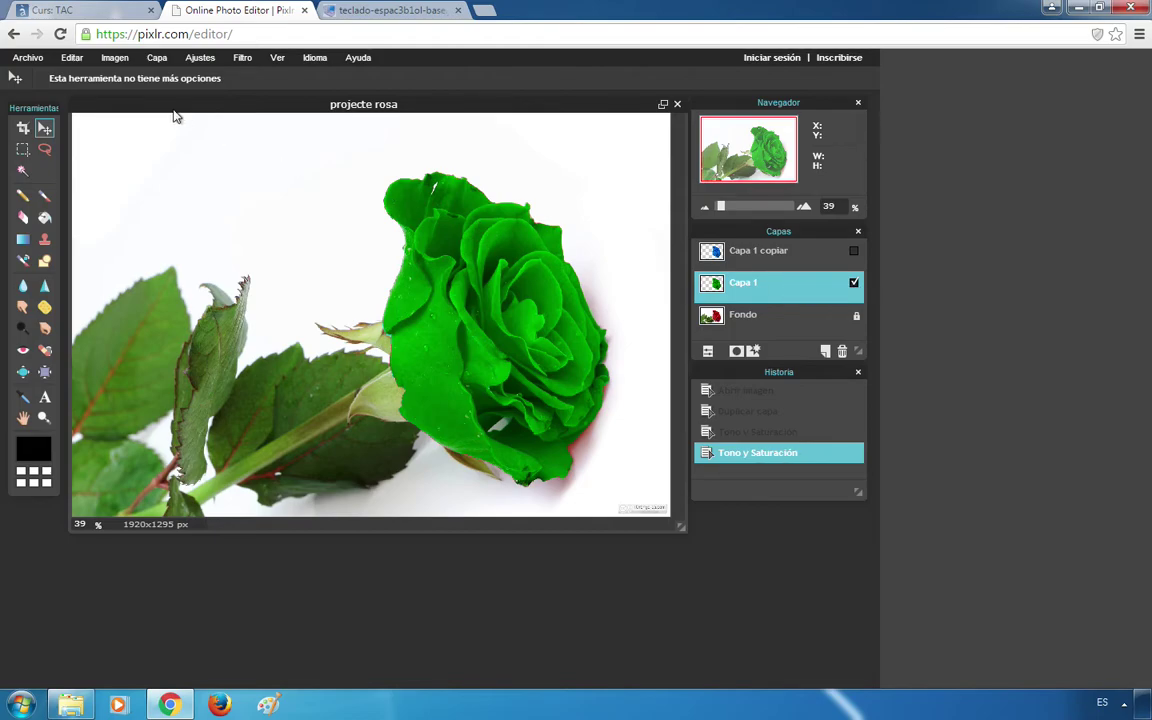
- Export the green rose to the computer in JPEG format with the name rosa verda
left_click(28, 58)
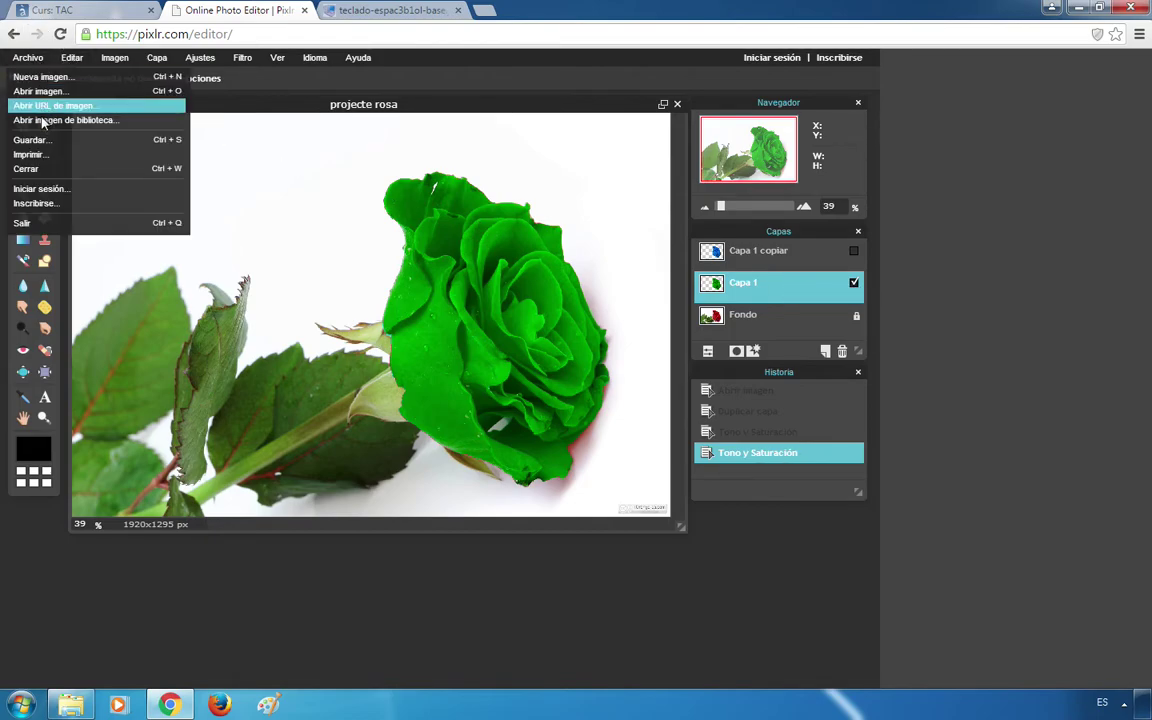
left_click(45, 141)
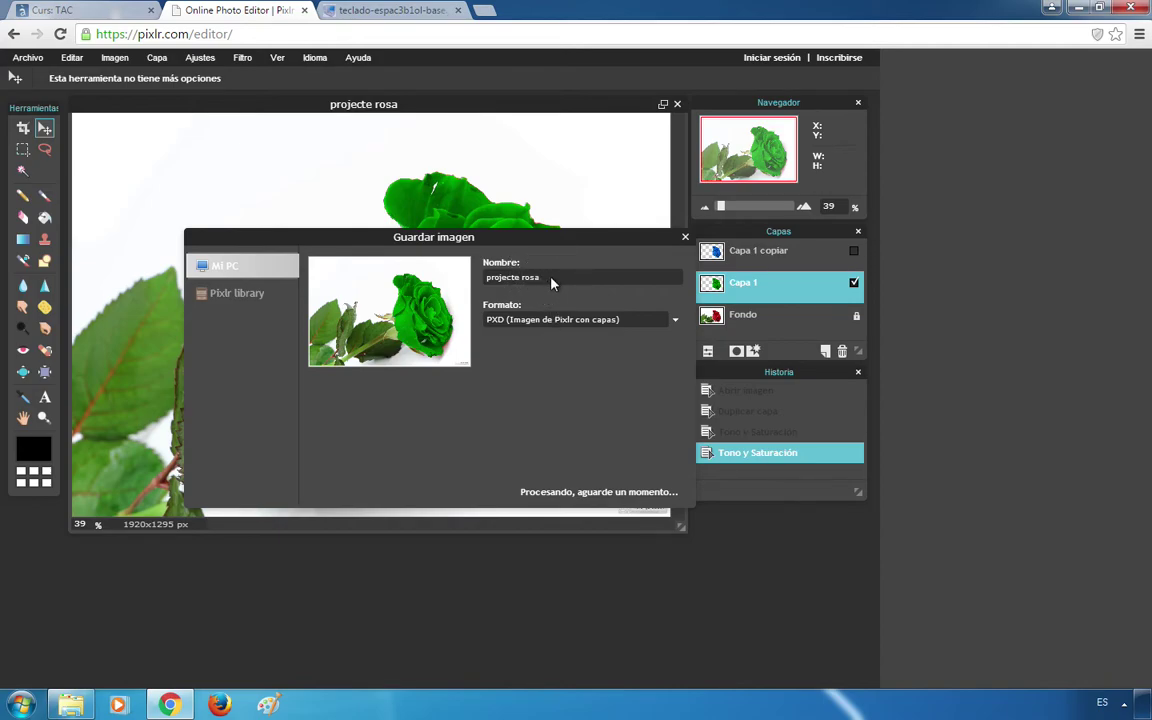
type("pr")
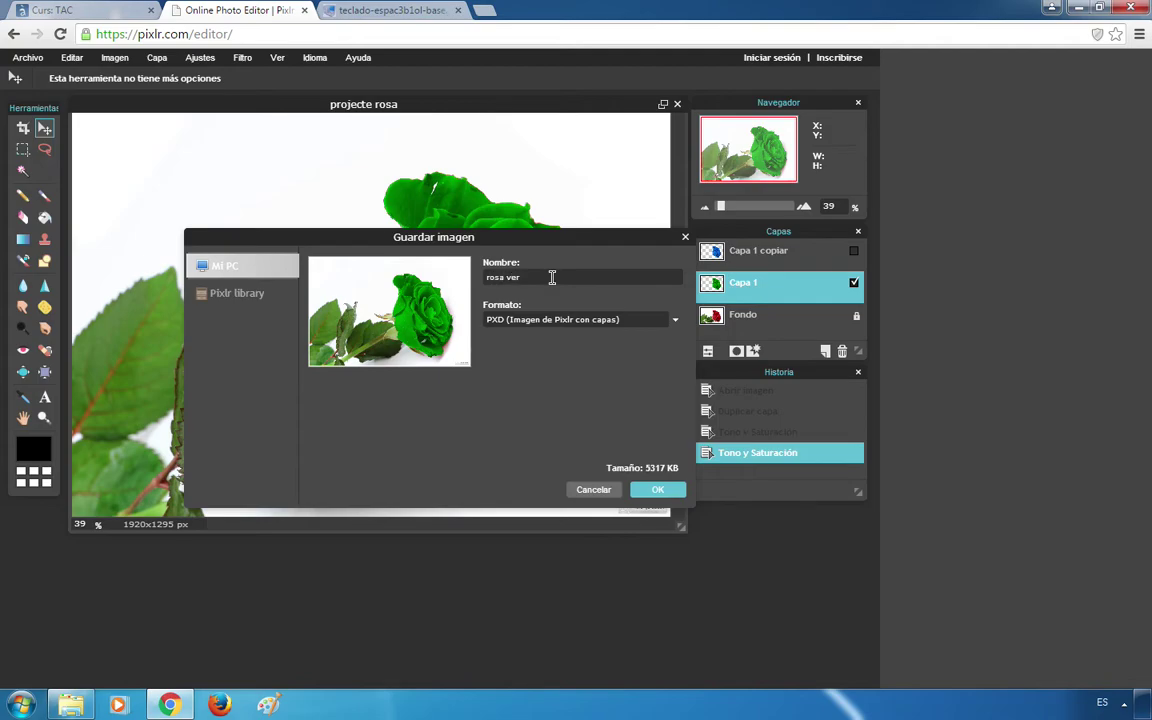
left_click(676, 322)
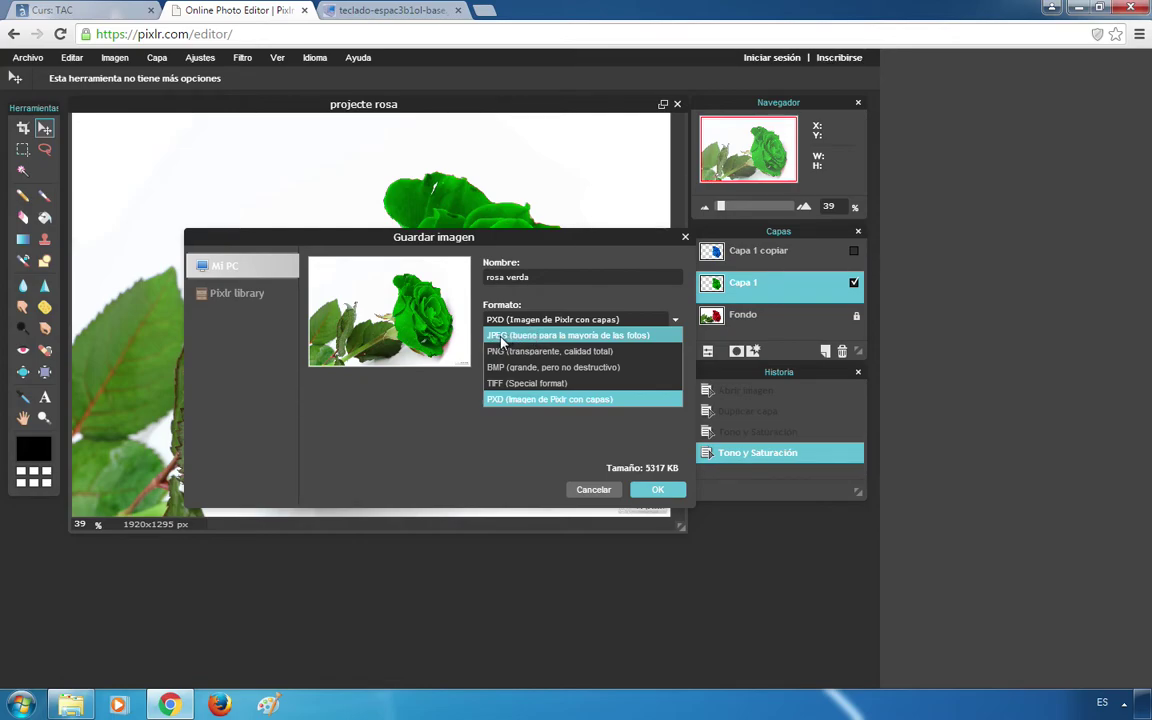
left_click(498, 337)
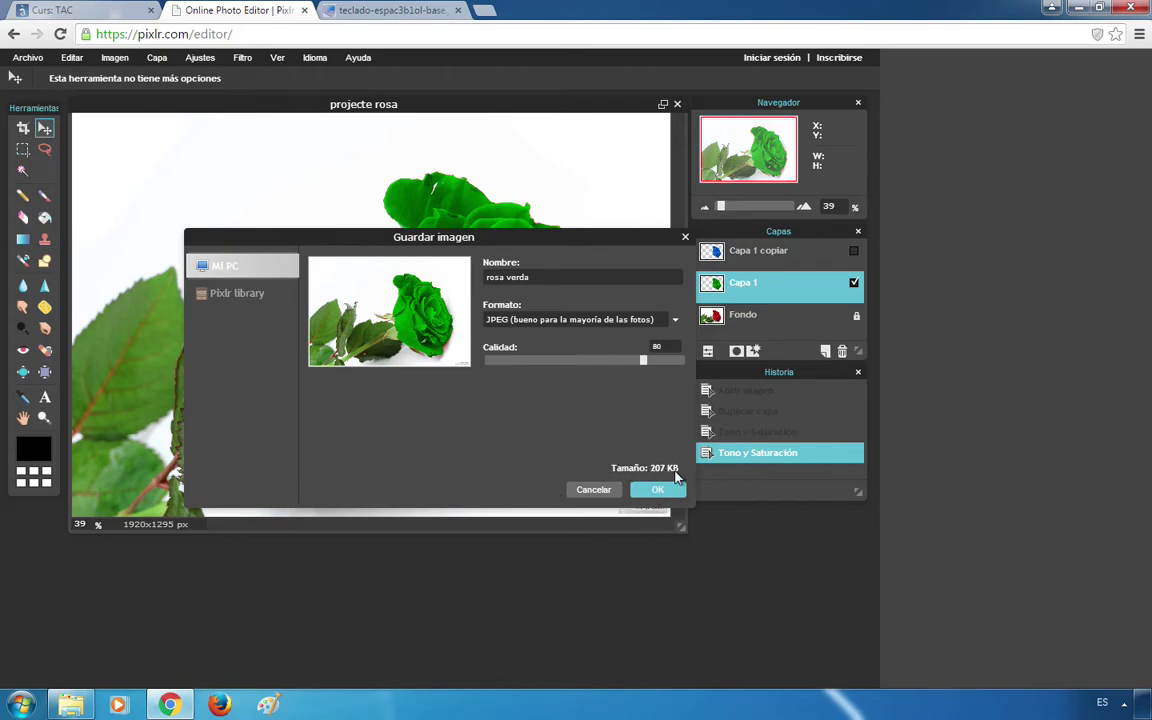
left_click(664, 488)
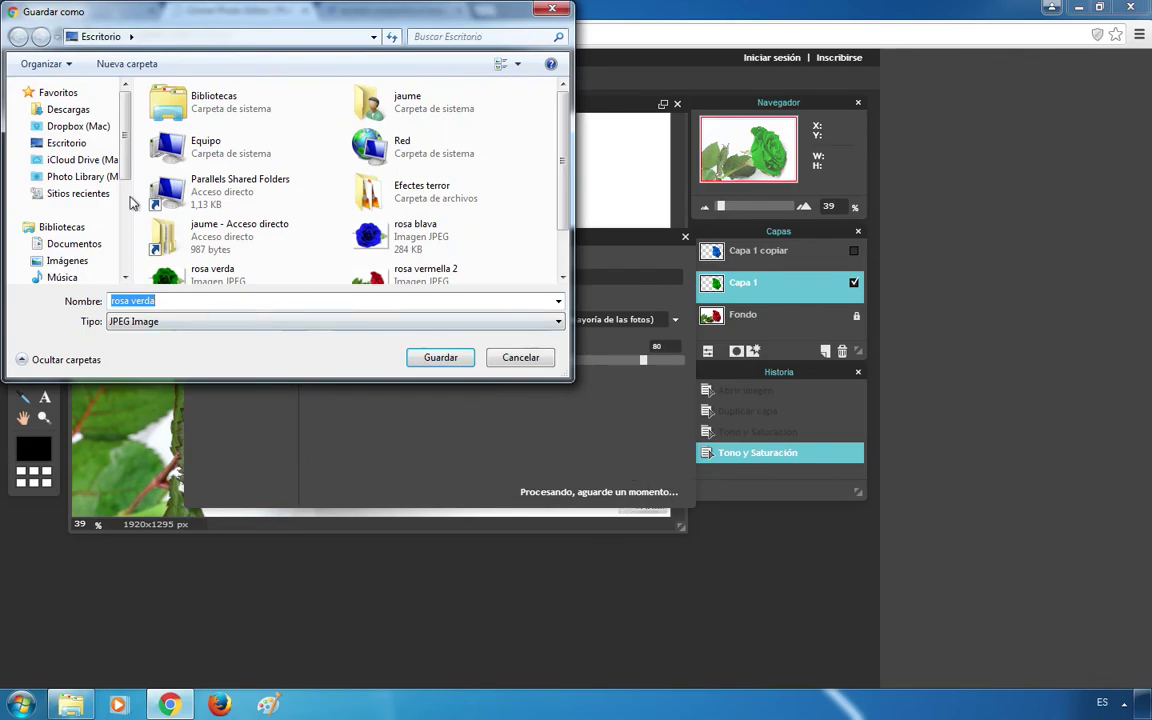
- Save the JPEG in the Escritorio folder under the file name rosa verda 2
left_click(66, 143)
left_click(180, 304)
left_click(180, 304)
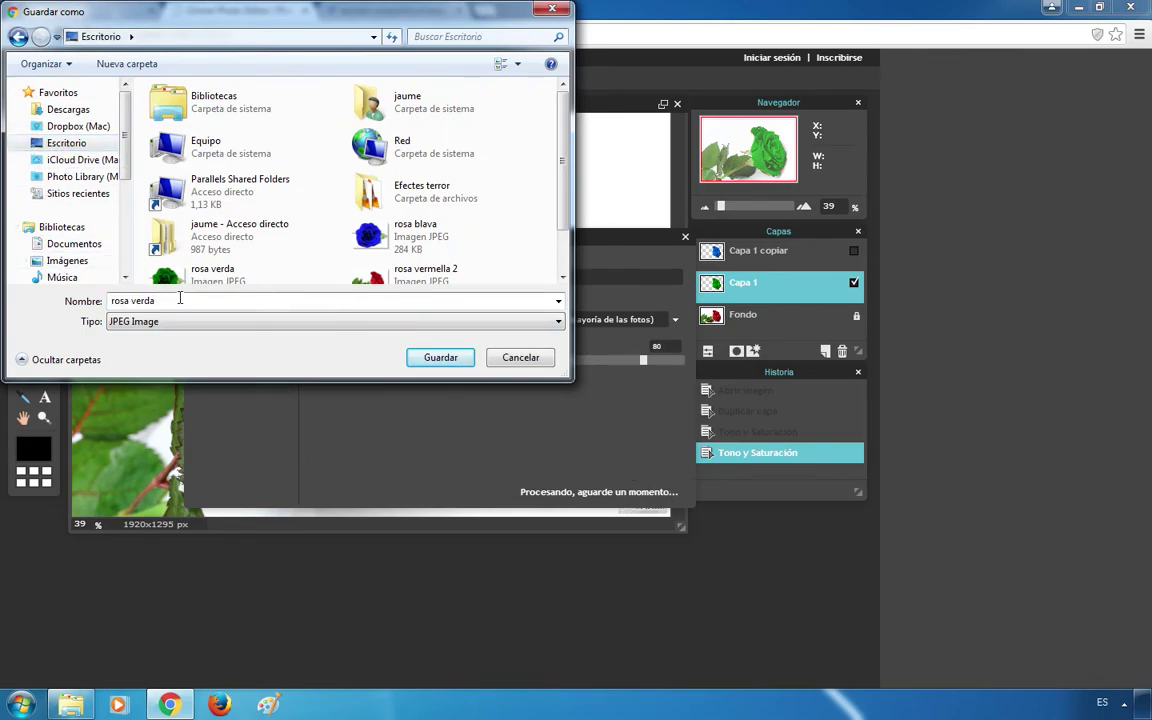
type("2")
left_click(458, 357)
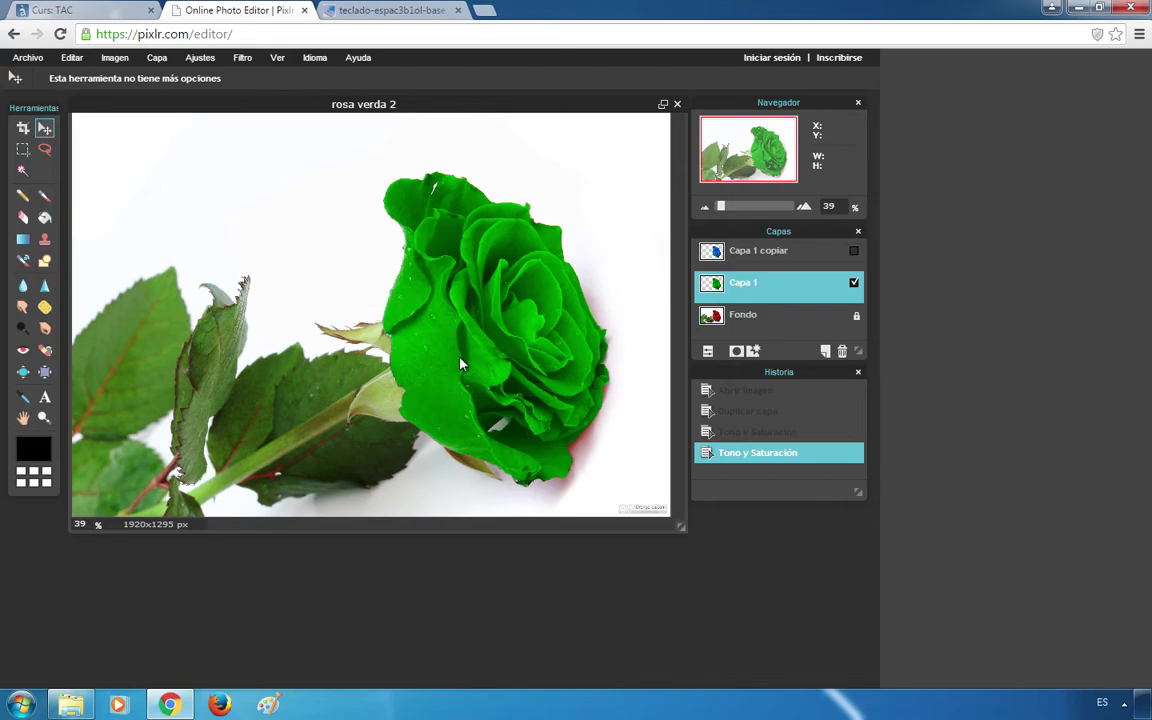
- Select and show Capa 1 copiar and hide Capa 1 to display the blue rose
left_click(830, 258)
left_click(854, 252)
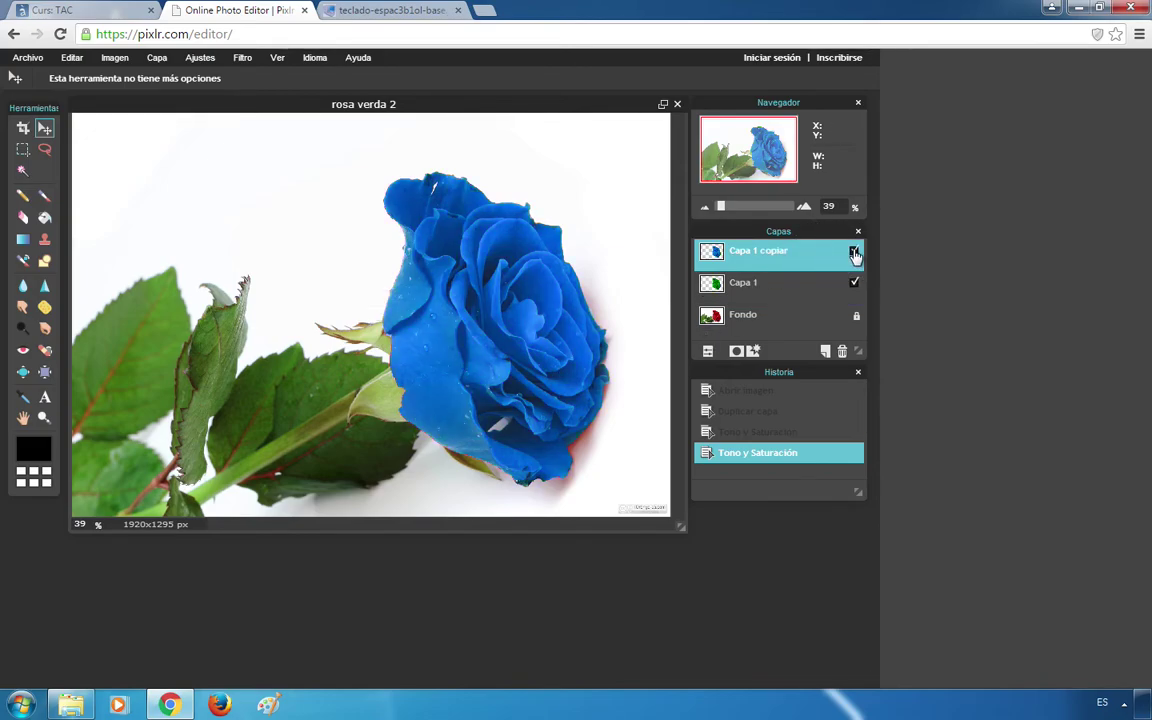
left_click(854, 284)
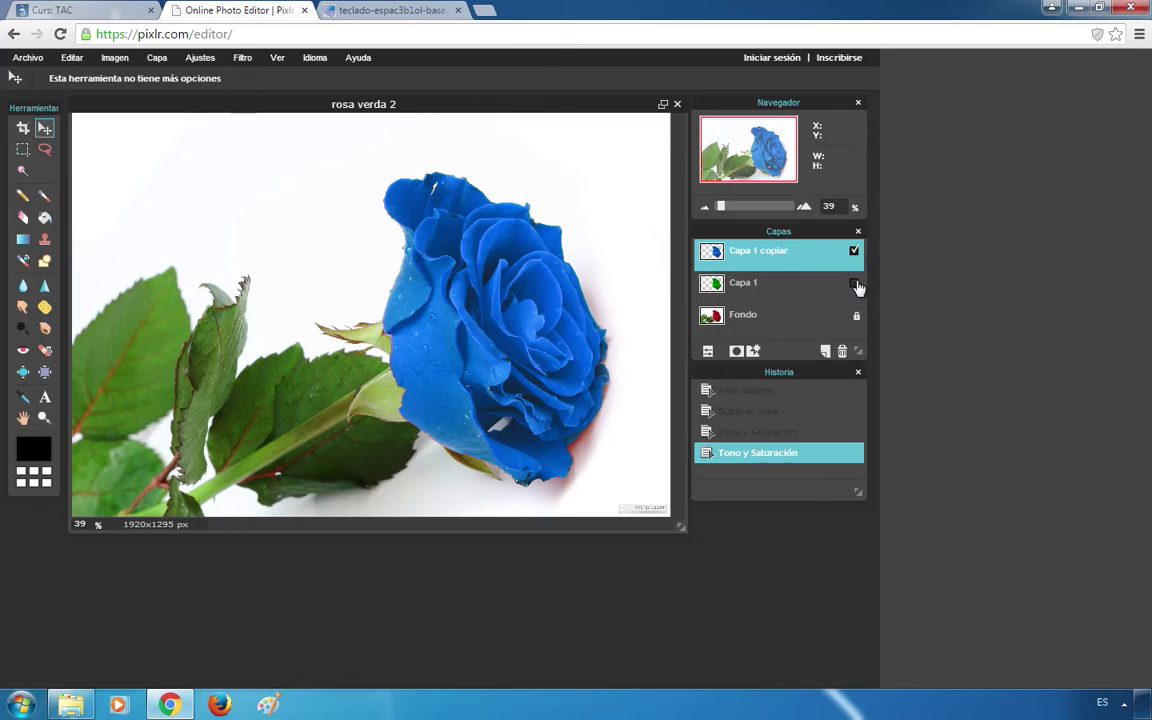
- Export the blue rose to the computer in JPEG format with the name rosa blava
left_click(32, 60)
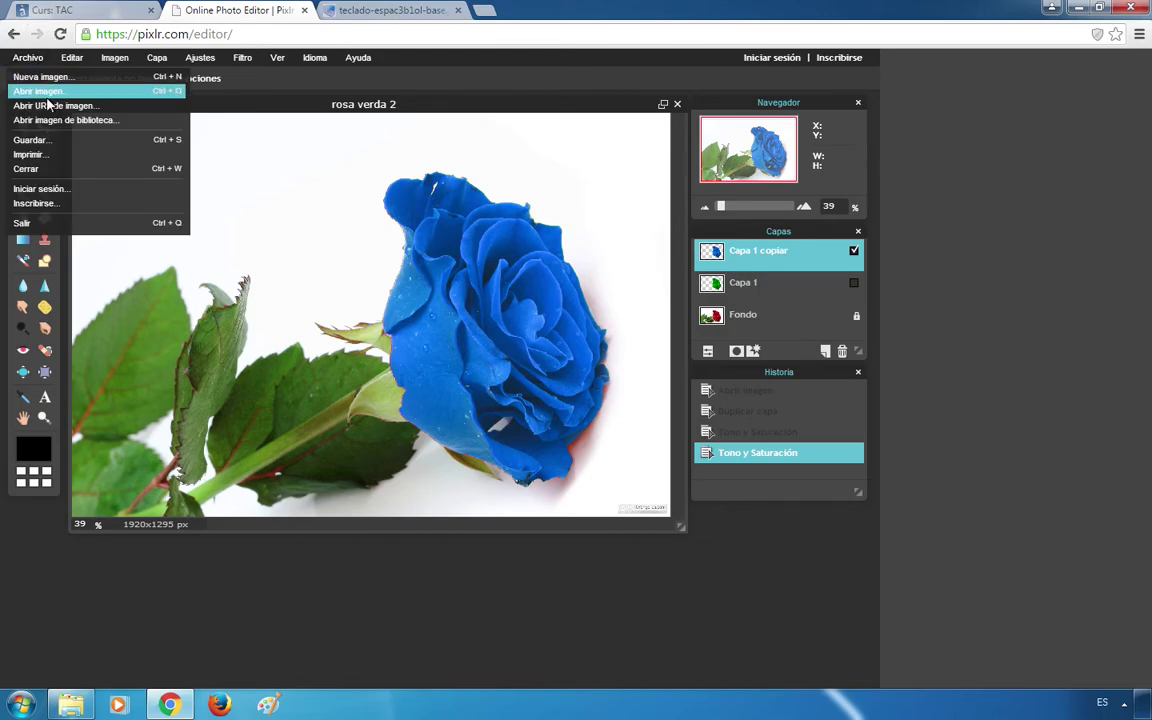
left_click(44, 143)
key("Return")
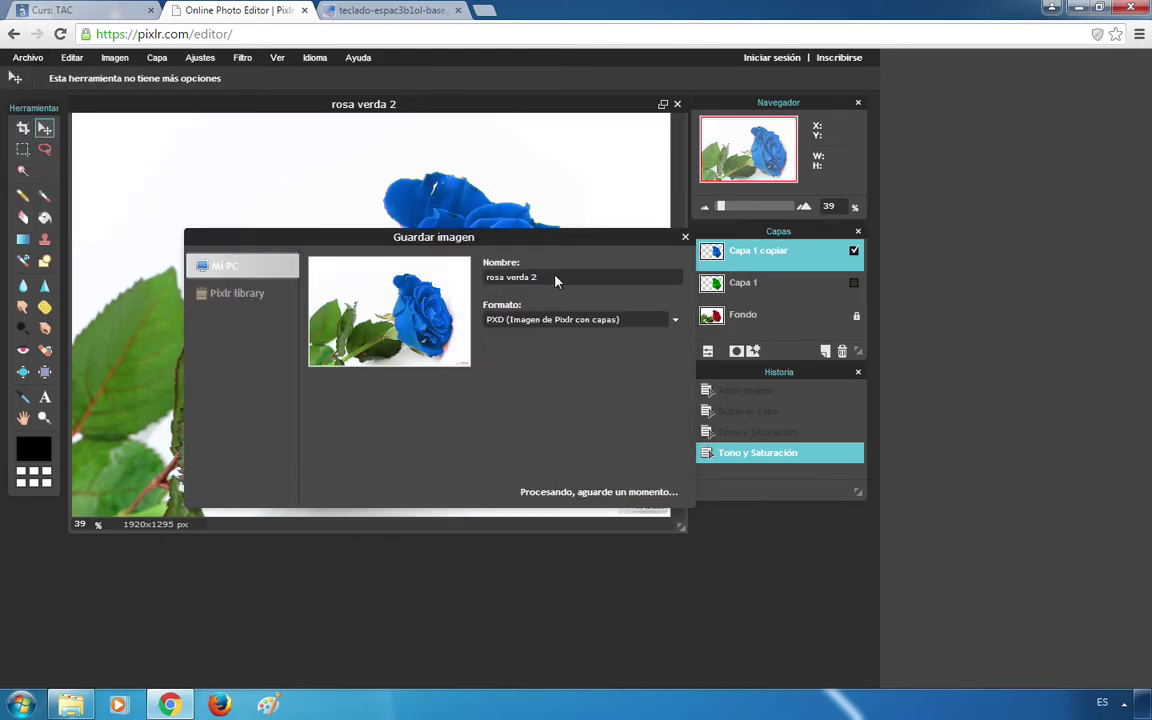
type("r")
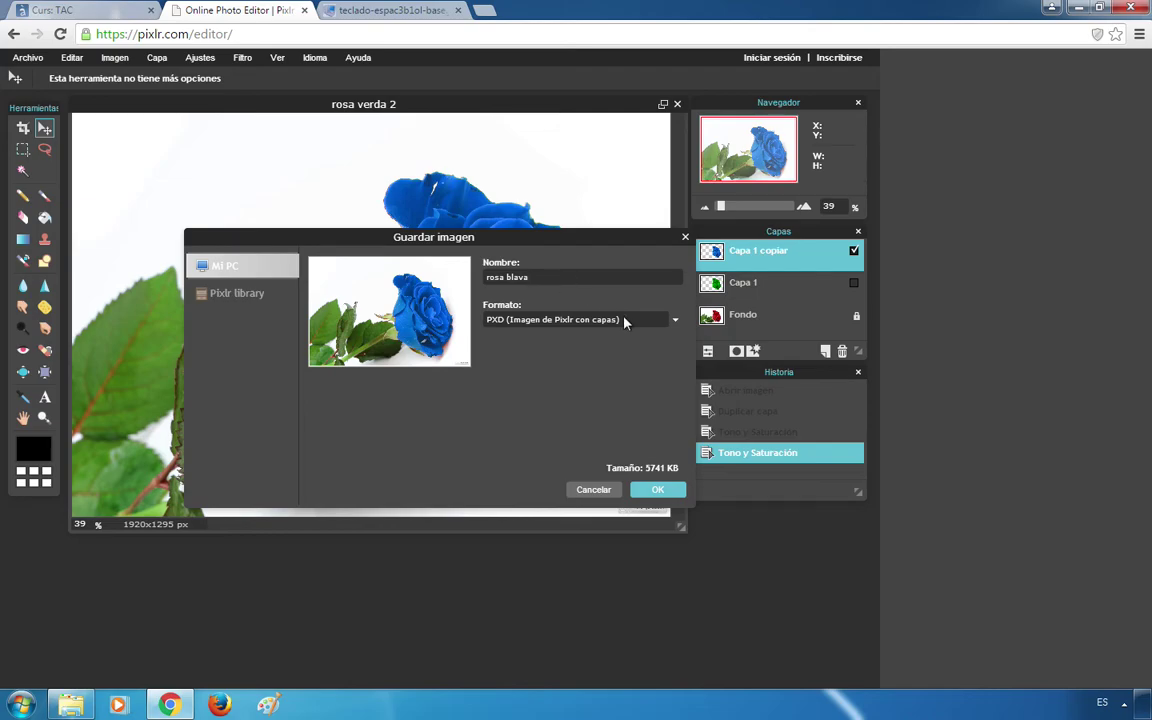
left_click(672, 320)
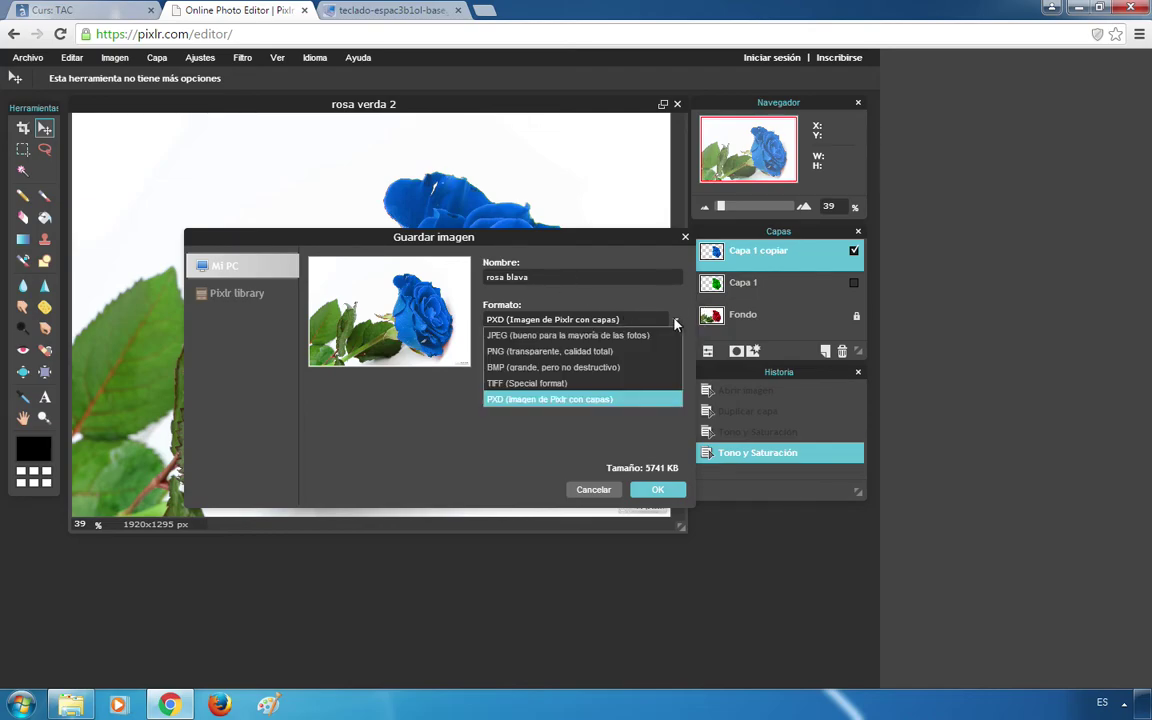
left_click(503, 337)
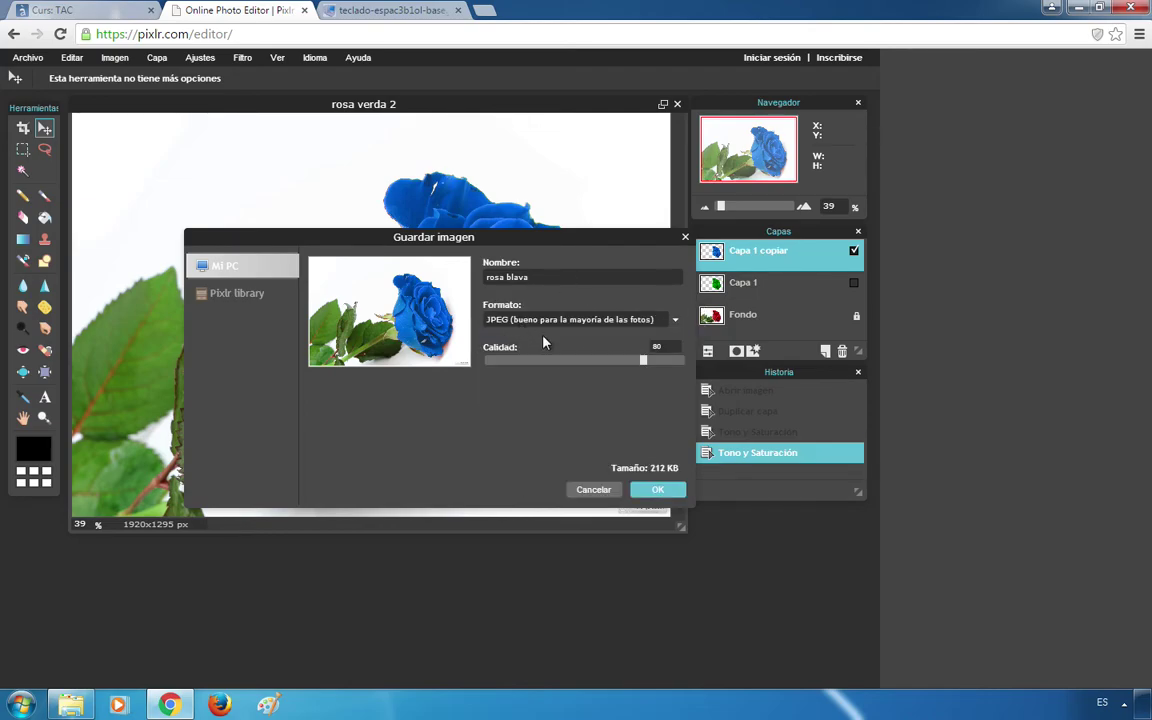
left_click(660, 490)
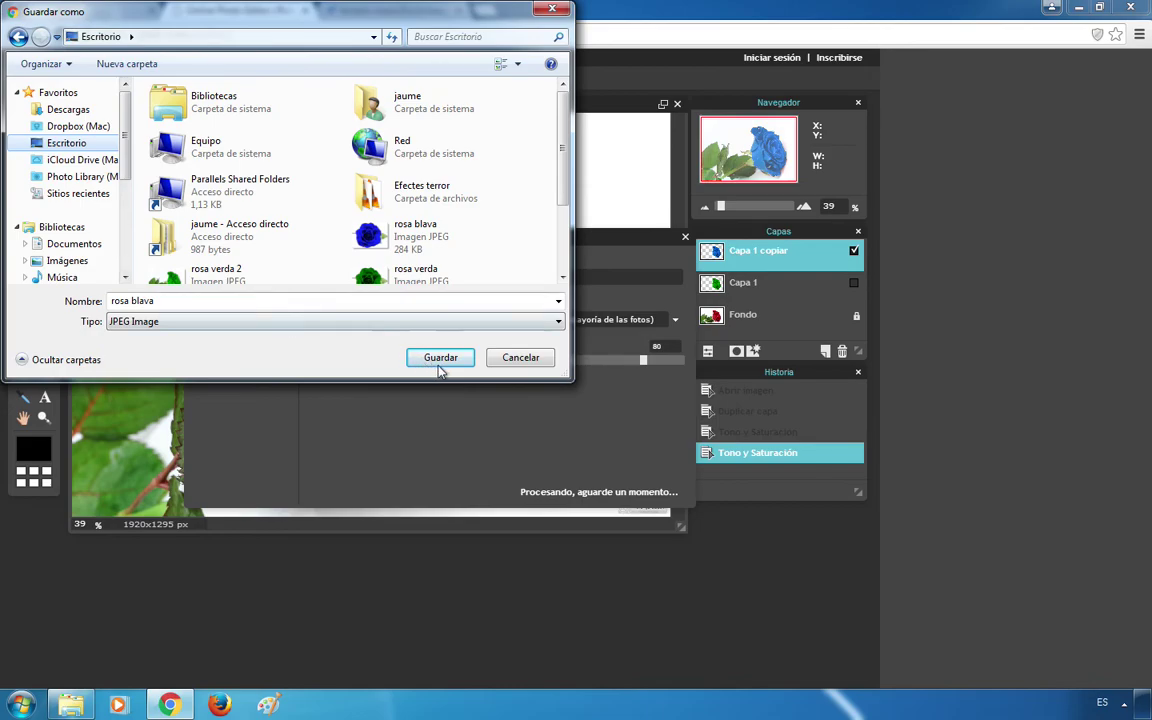
- Change the file name to rosa blava 2 and save the JPEG in Escritorio
left_click(284, 298)
left_click(284, 298)
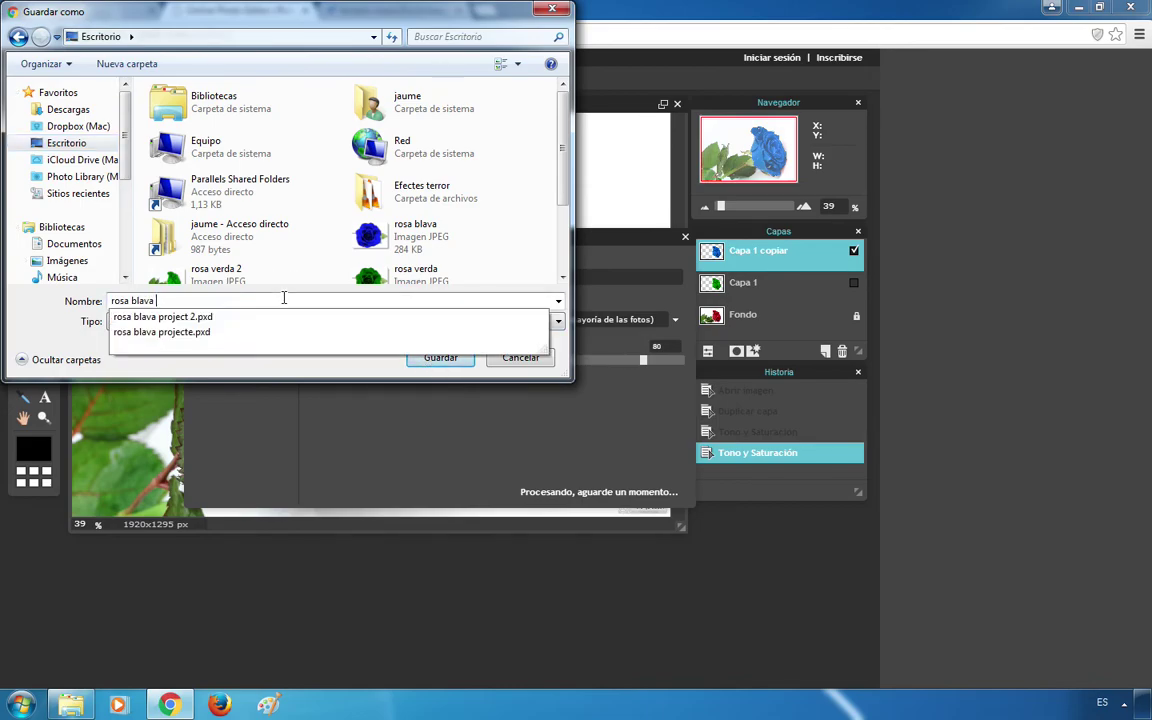
type("2")
left_click(438, 357)
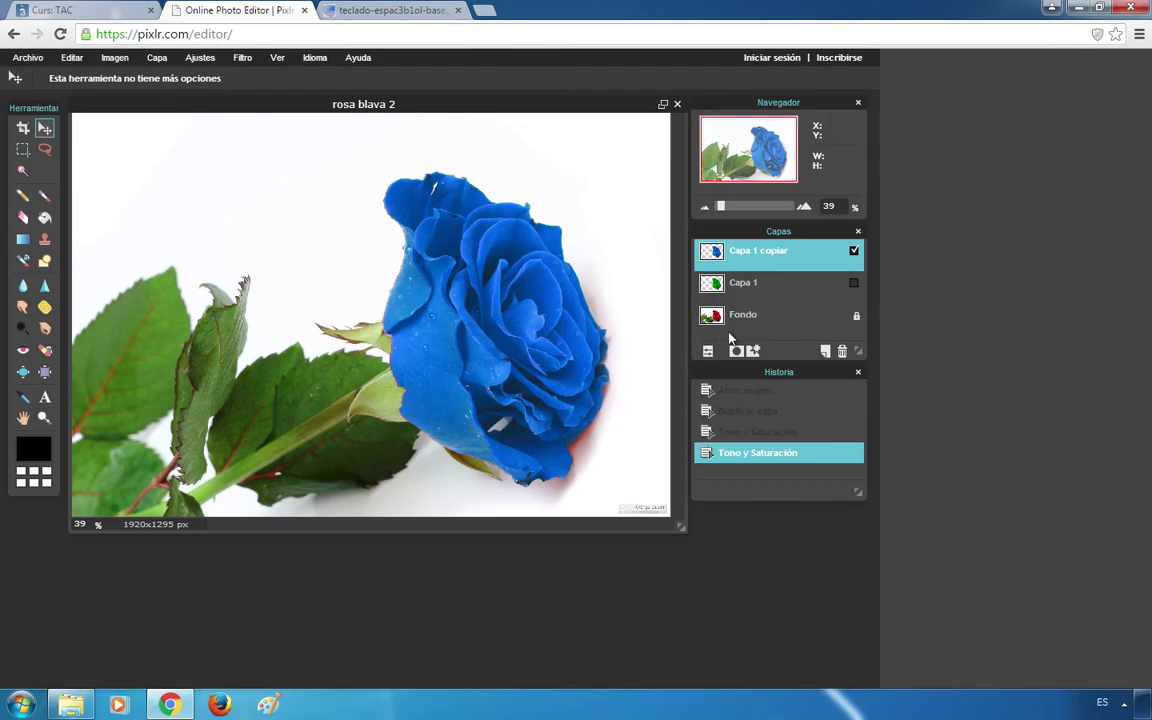
- On the desktop, line up rosa verda 2 and rosa blava 2 below rosa vermella 2, and place projecte rosa.pxd beside rosa verda 2
key("super+d")
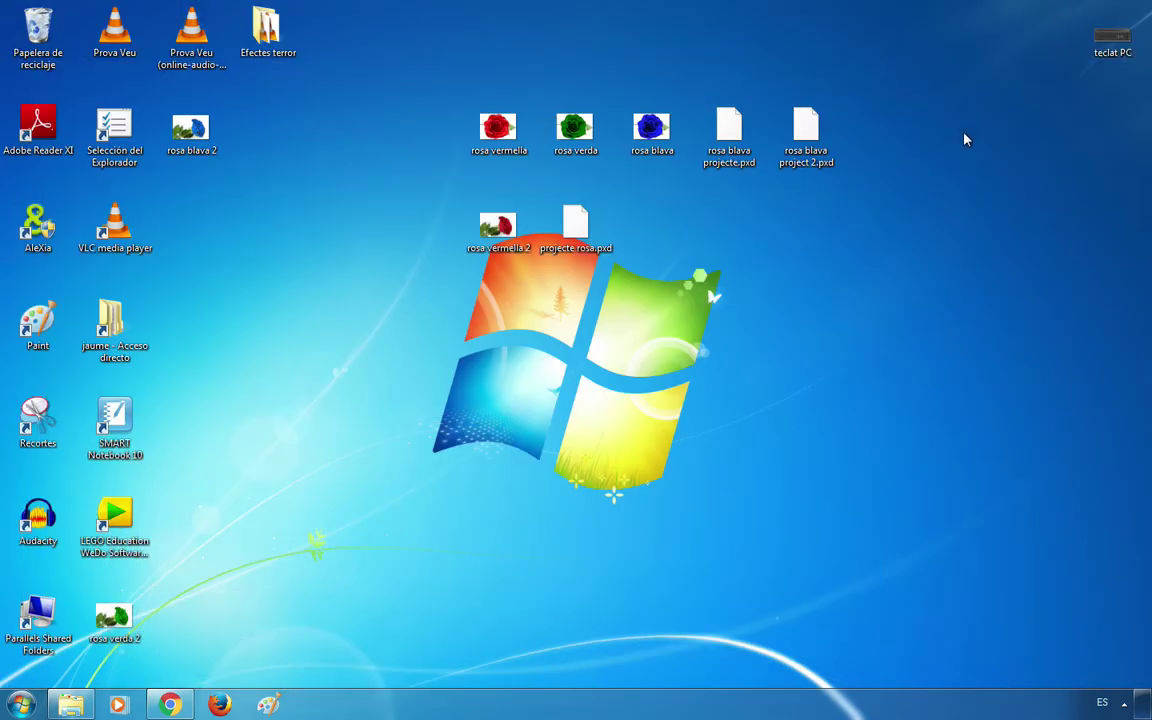
left_click_drag(118, 612, 503, 322)
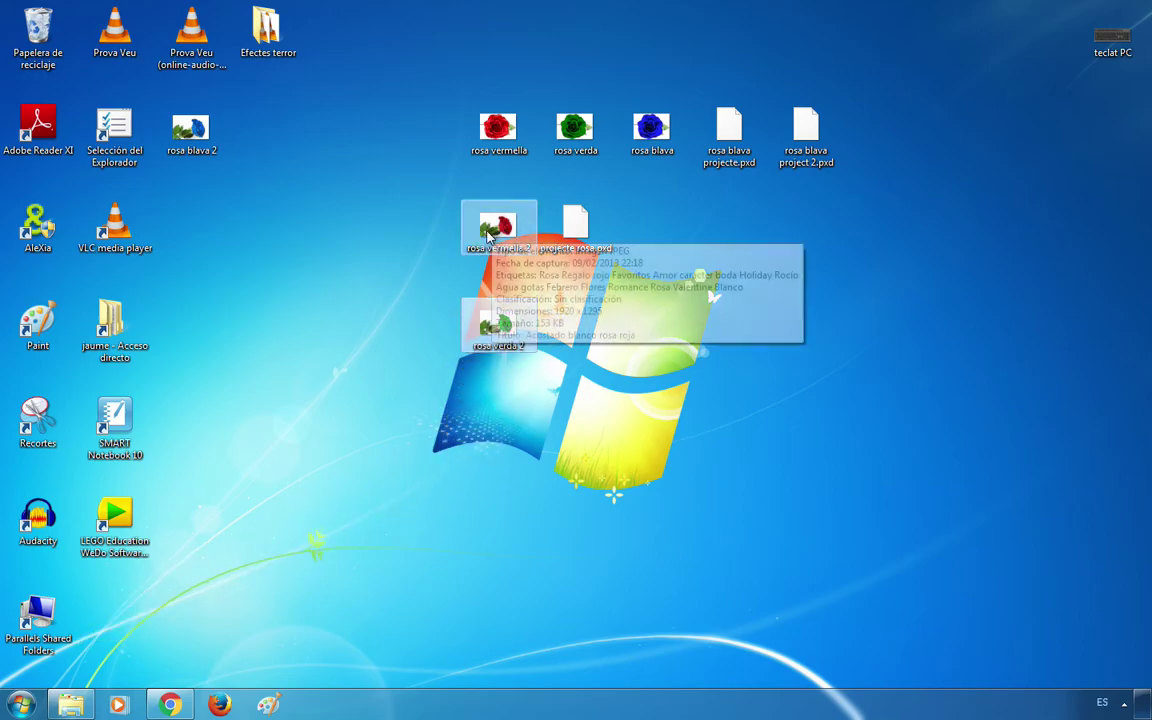
left_click_drag(191, 130, 501, 405)
left_click_drag(566, 235, 590, 322)
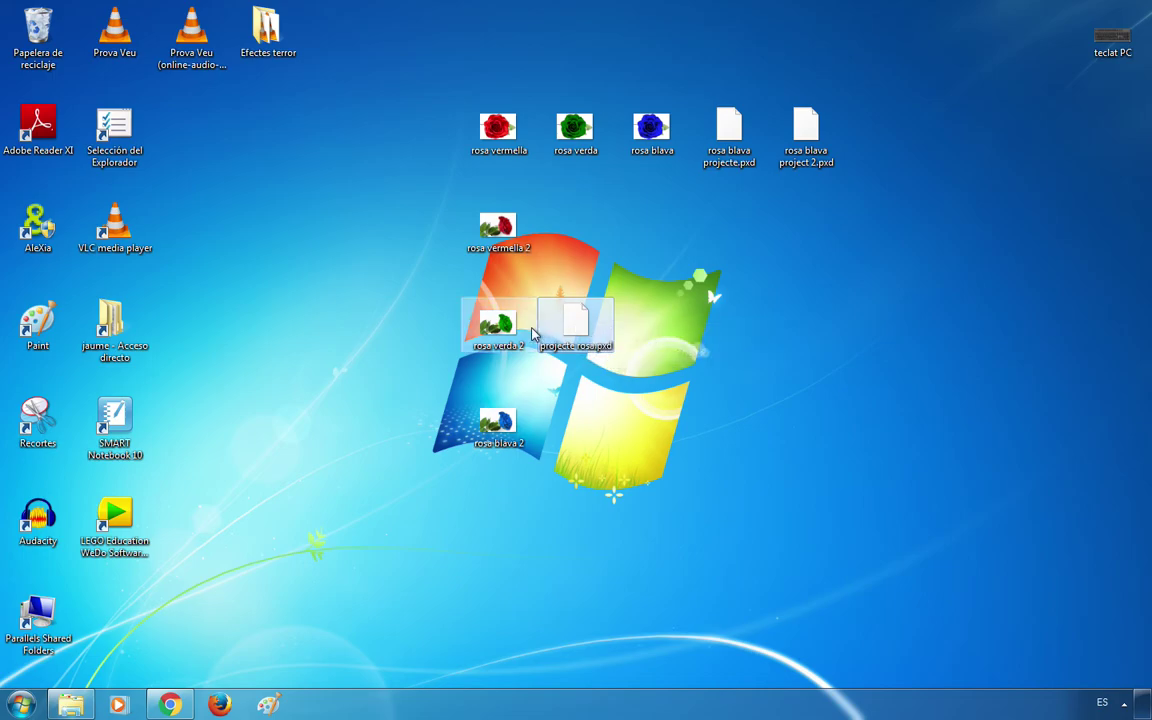
- Select rosa vermella 2, rosa verda 2 and rosa blava 2 and open them in the Windows photo viewer
left_click_drag(494, 193, 504, 471)
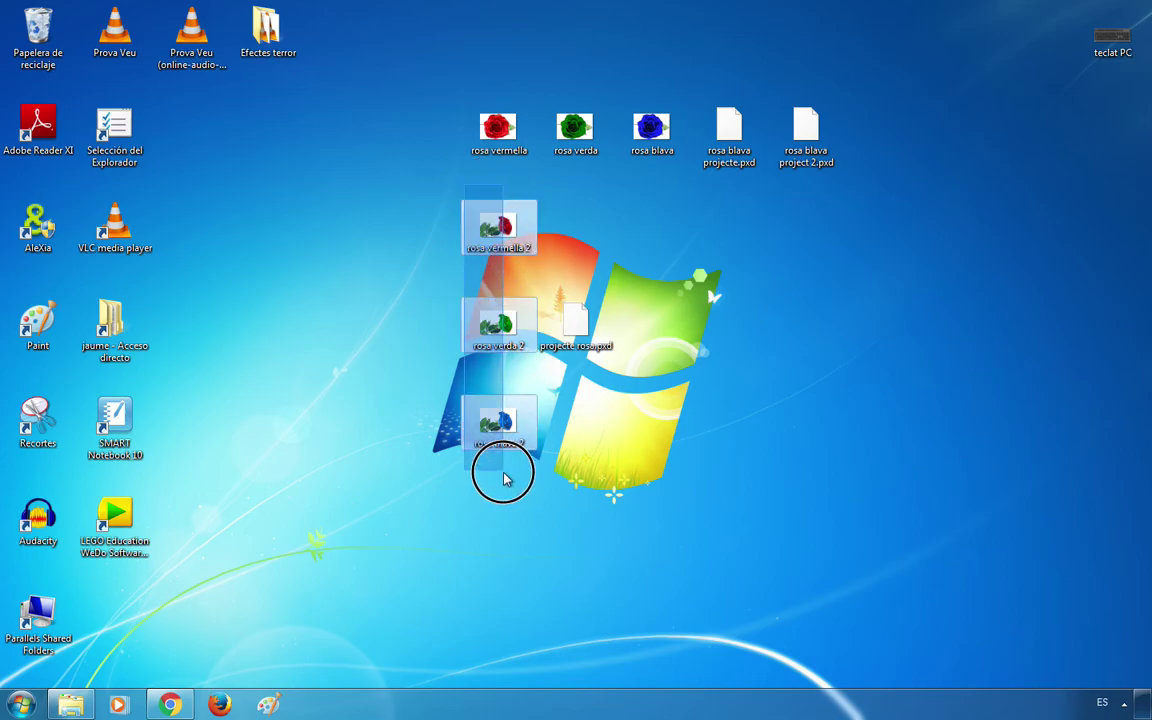
right_click(497, 226)
left_click(503, 226)
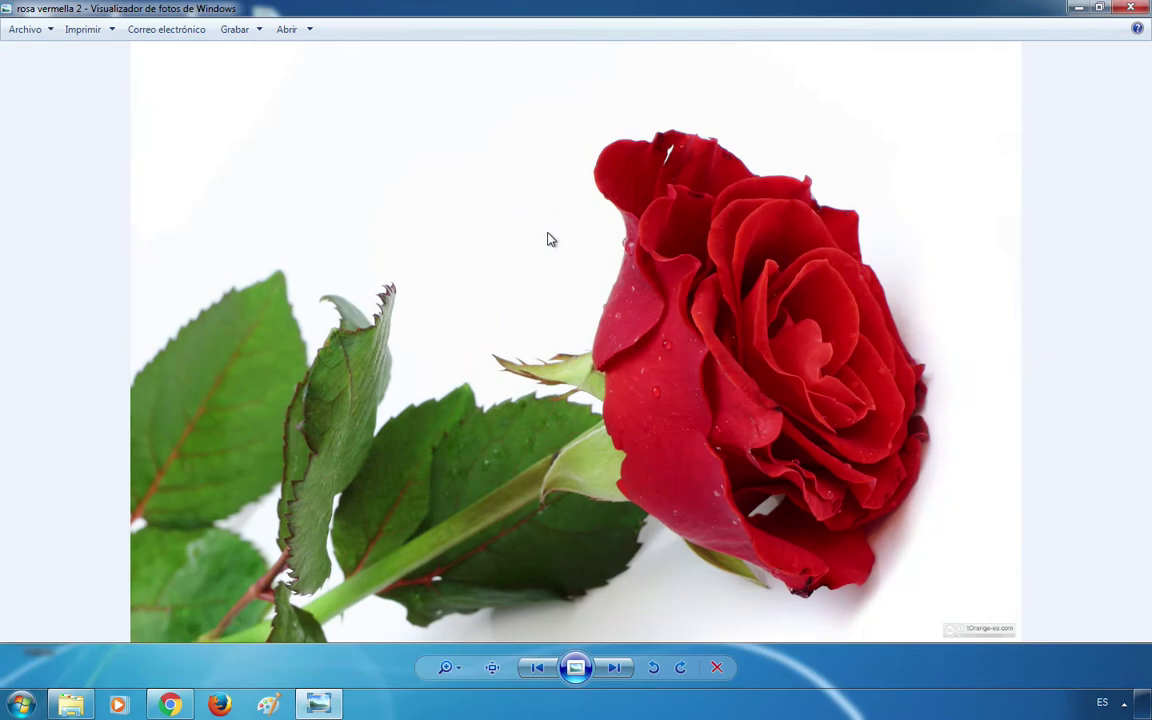
- Cycle repeatedly through the rose images in the photo viewer to compare the red, green and blue versions
key("Right")
key("Right")
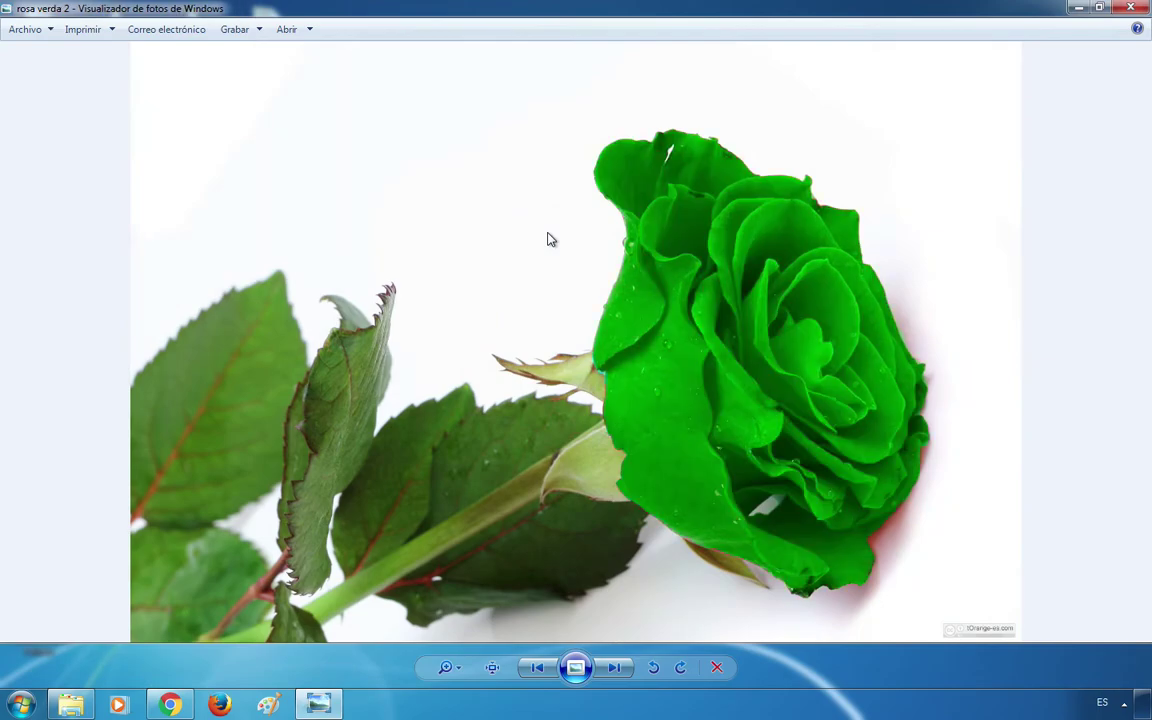
key("Right")
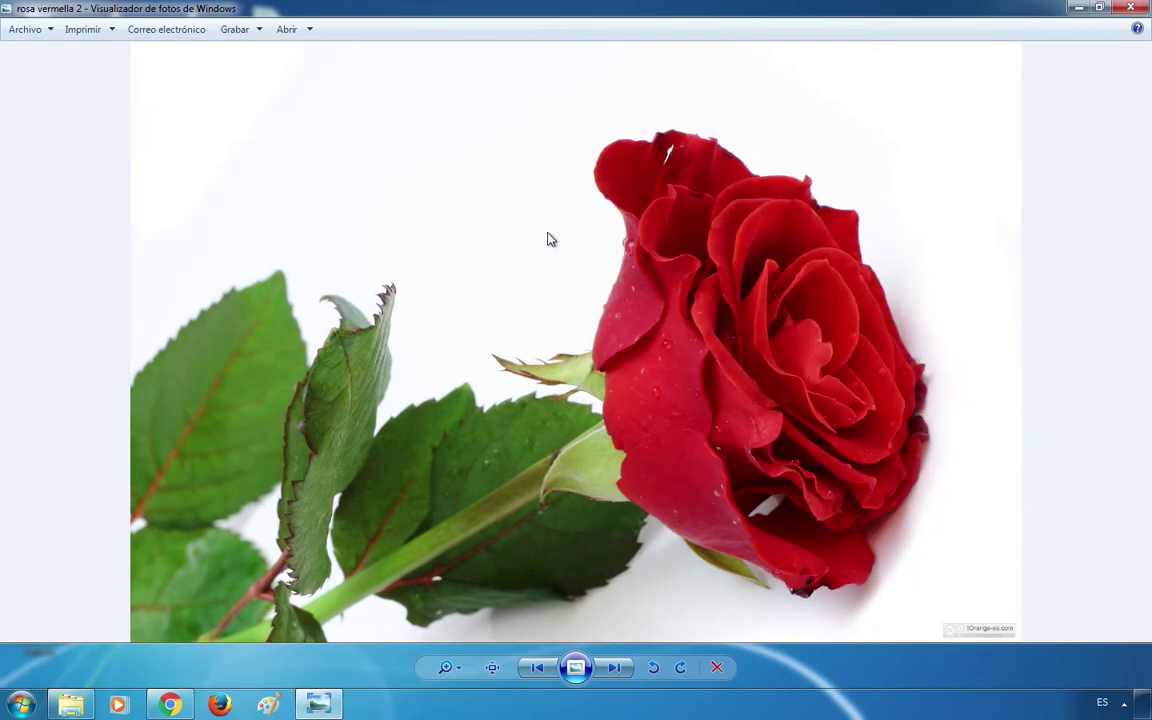
key("Right")
key("Right")
key("Right")
key("Right")
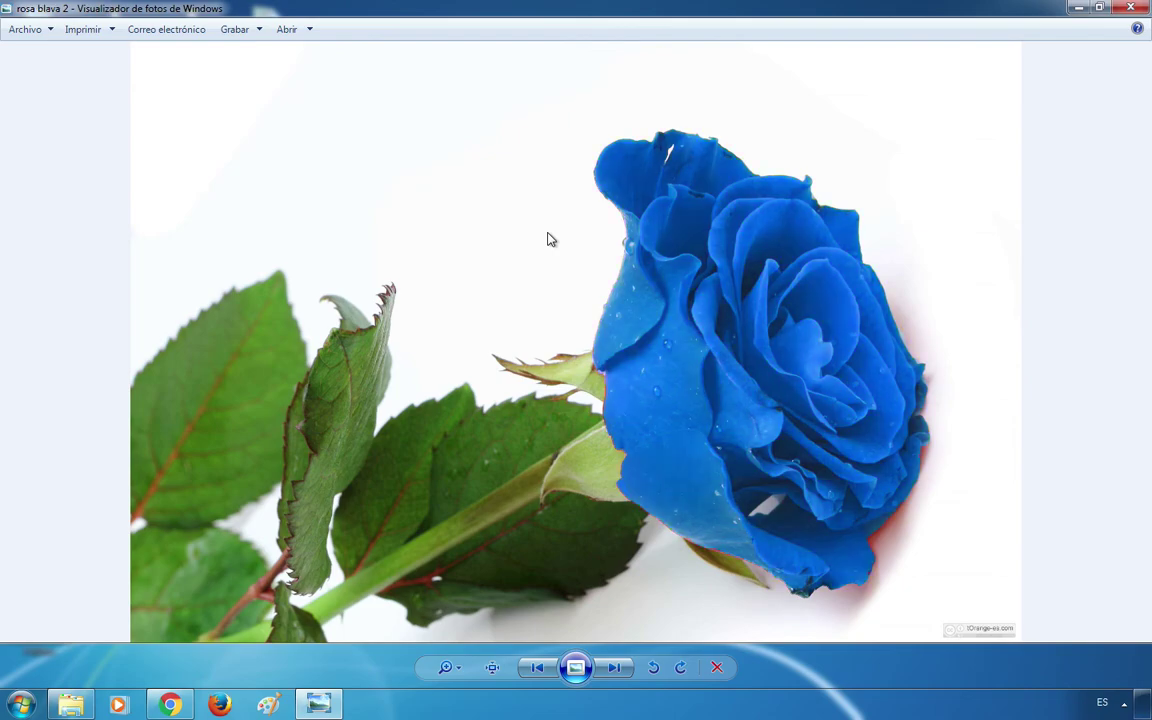
key("Right")
key("Right")
key("Right")
key("Right")
key("Right")
key("Right")
key("Right")
key("Right")
key("Right")
key("Right")
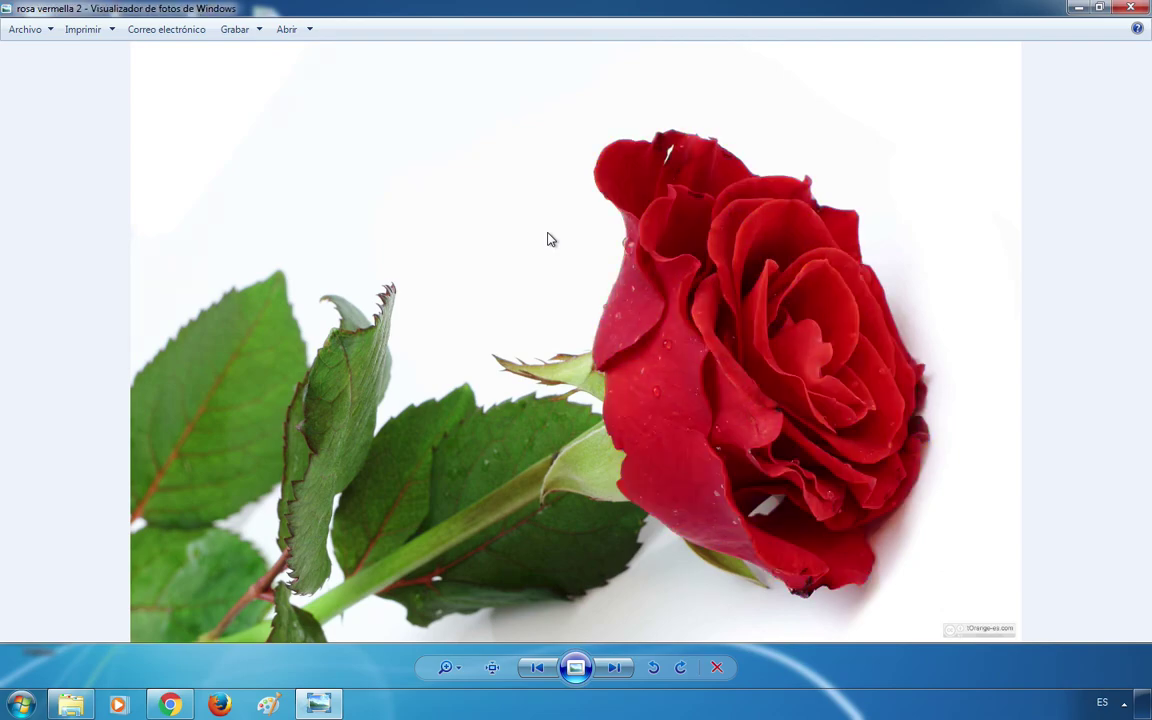
key("Right")
key("Right")
key("Right")
key("Right")
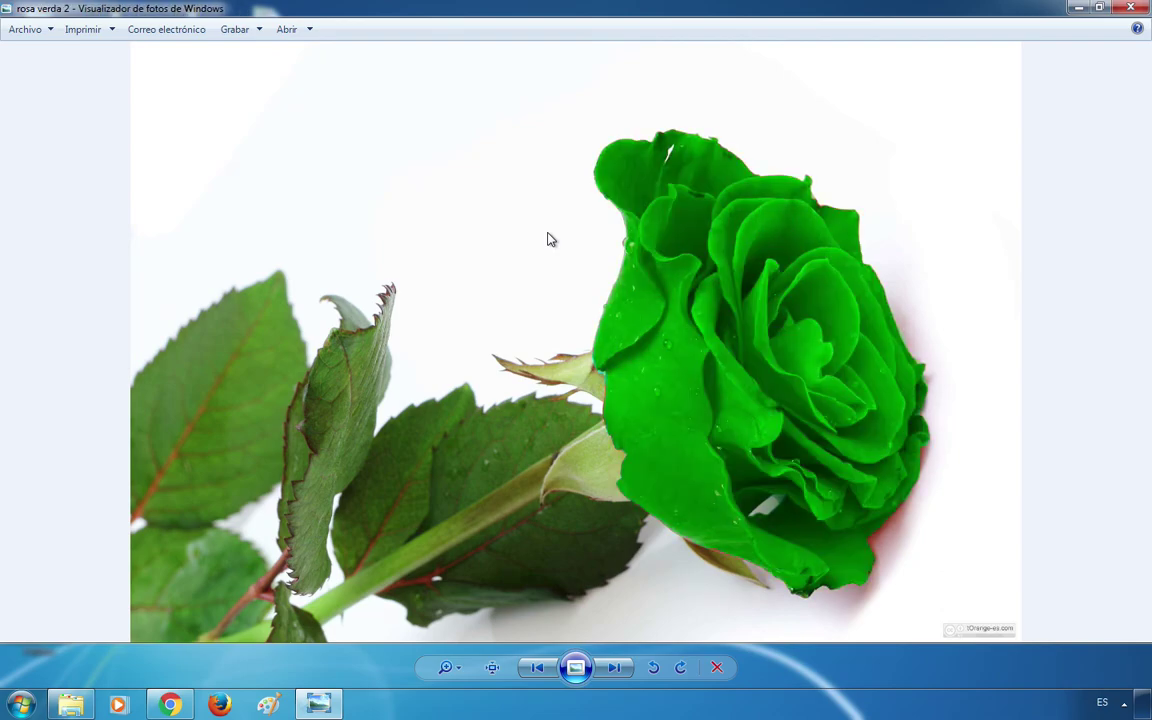